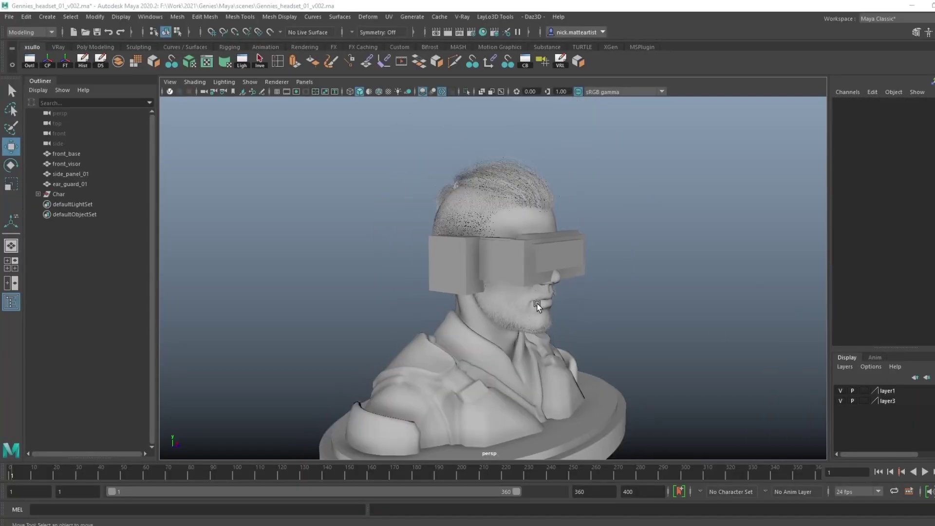
- Push ear_guard_01 further out along X to the side of the head
{"action": "left_click_drag", "start_coordinate": [584, 346], "coordinate": [601, 280], "text": "alt"}
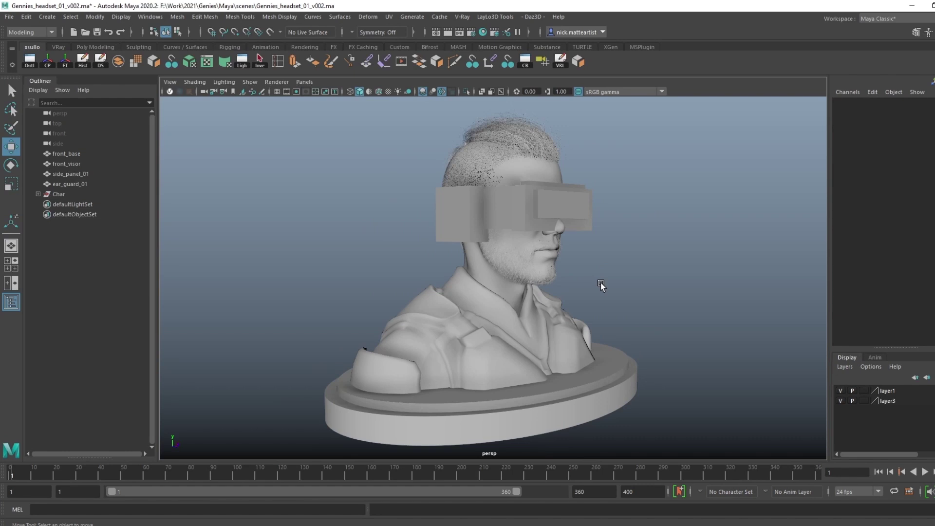
{"action": "left_click_drag", "start_coordinate": [653, 277], "coordinate": [576, 280], "text": "alt"}
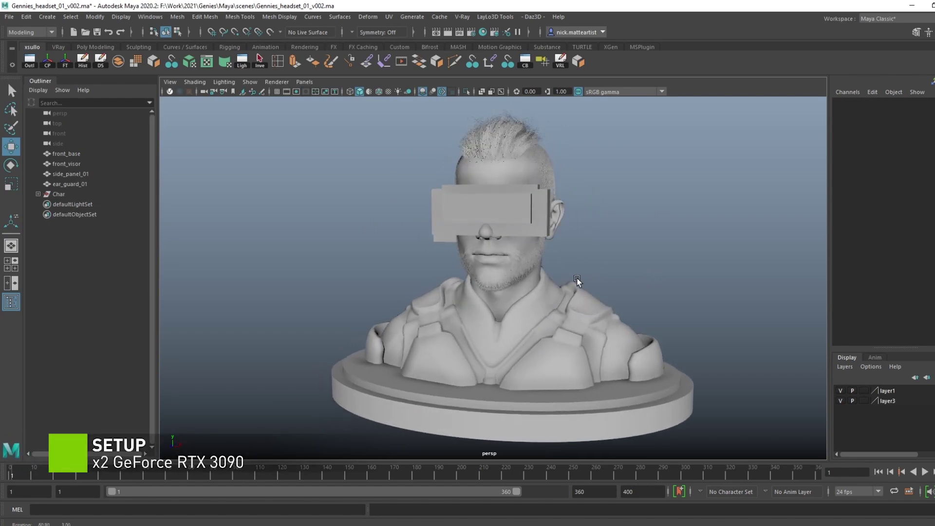
{"action": "left_click", "coordinate": [606, 337]}
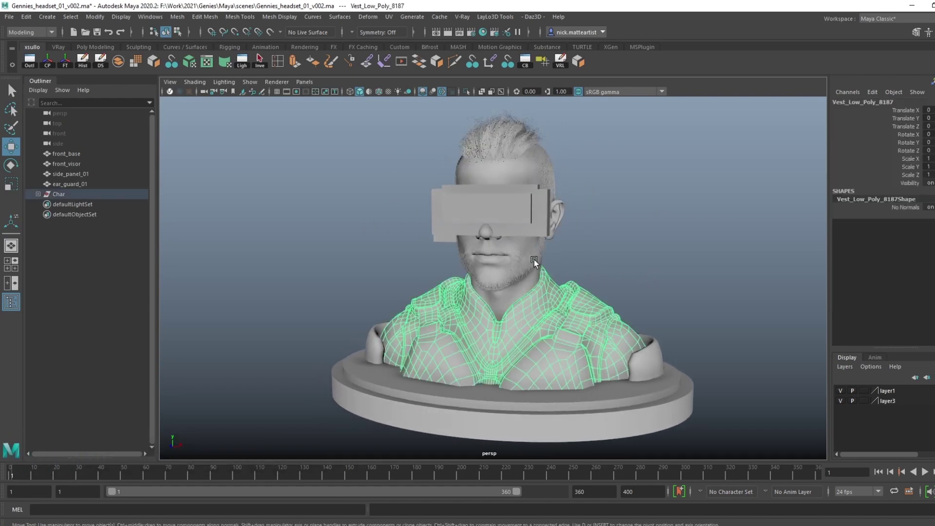
{"action": "left_click", "coordinate": [489, 156]}
{"action": "left_click_drag", "start_coordinate": [490, 156], "coordinate": [621, 159], "text": "alt"}
{"action": "left_click", "coordinate": [622, 159]}
{"action": "right_click_drag", "start_coordinate": [622, 159], "coordinate": [588, 282], "text": "alt"}
{"action": "left_click_drag", "start_coordinate": [588, 282], "coordinate": [515, 293], "text": "alt"}
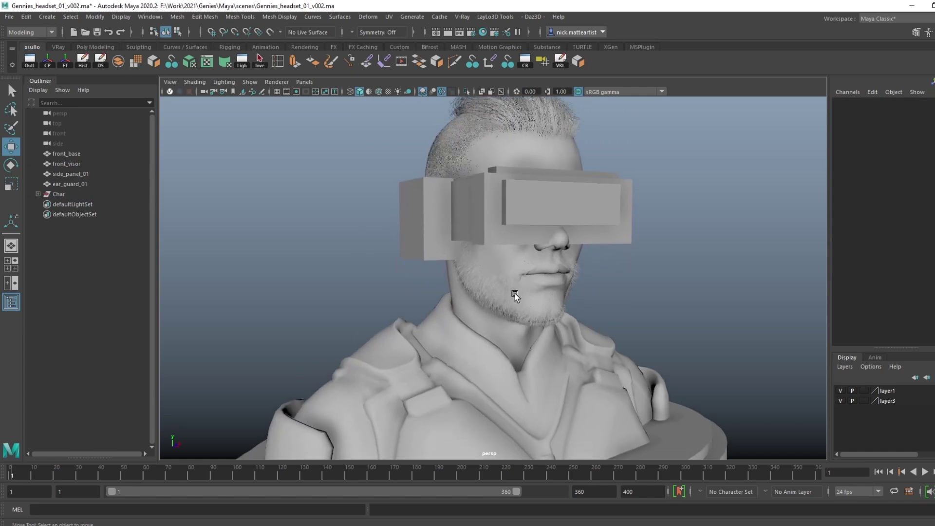
{"action": "right_click_drag", "start_coordinate": [467, 192], "coordinate": [484, 277], "text": "alt"}
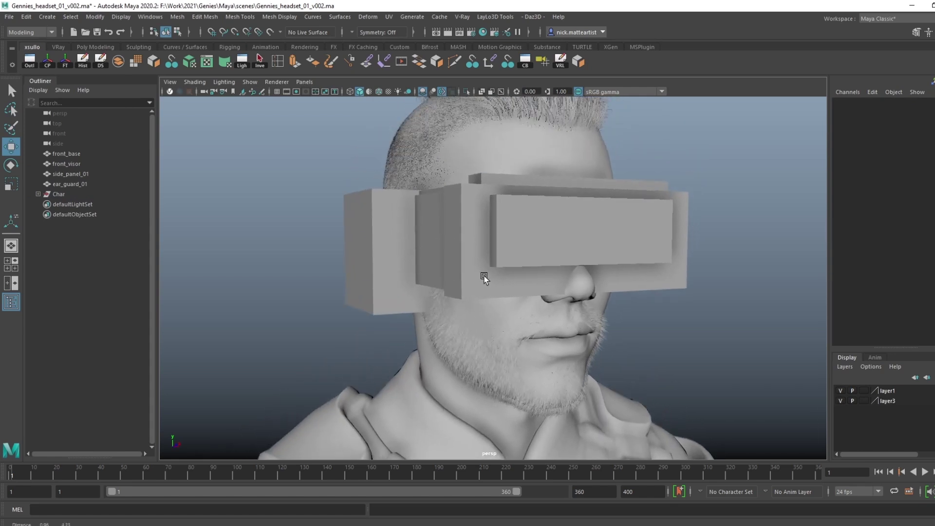
{"action": "left_click_drag", "start_coordinate": [484, 278], "coordinate": [458, 253], "text": "alt"}
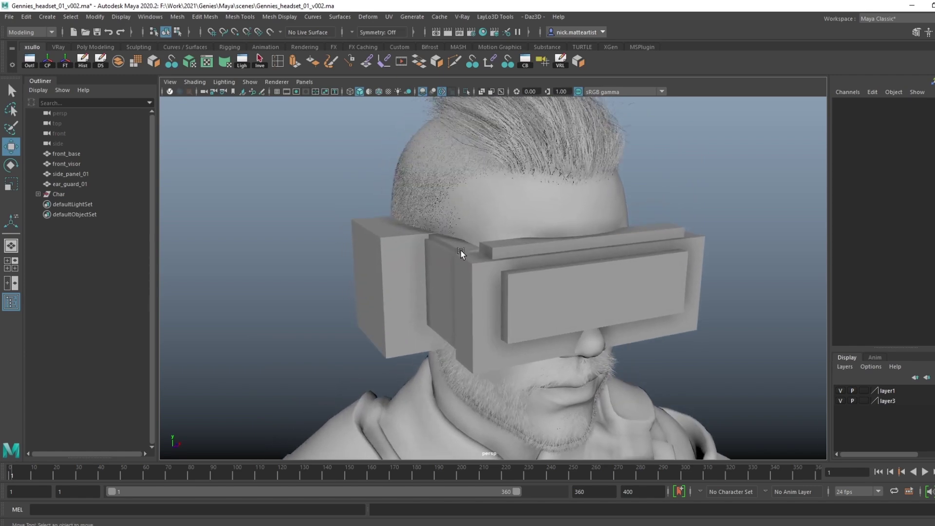
{"action": "left_click", "coordinate": [405, 266]}
{"action": "mouse_move", "coordinate": [463, 274]}
{"action": "left_mouse_down", "text": "alt"}
{"action": "mouse_move", "coordinate": [446, 271]}
{"action": "mouse_move", "coordinate": [478, 266]}
{"action": "left_mouse_up", "text": "alt"}
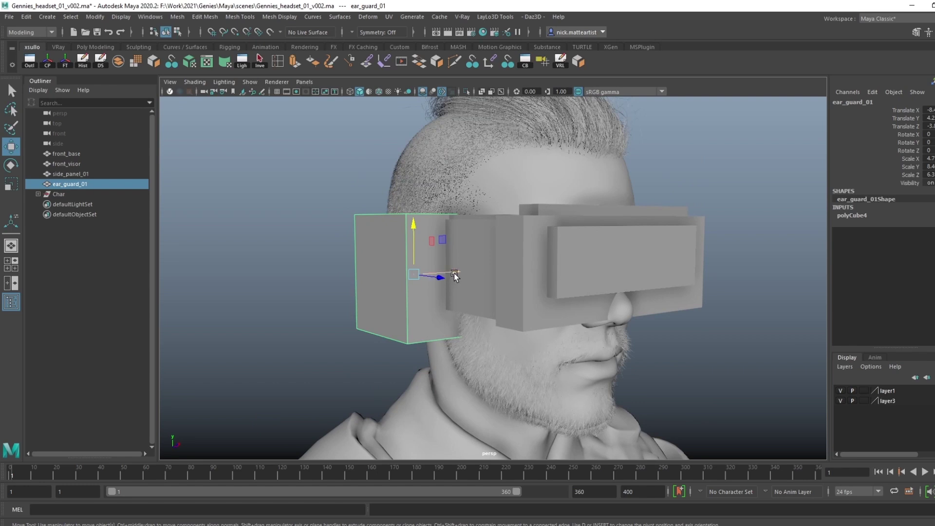
{"action": "left_click_drag", "start_coordinate": [454, 276], "coordinate": [485, 302]}
- Select side_panel_01 with the ear guard and check their placement beside the visor
{"action": "left_click", "coordinate": [533, 281]}
{"action": "left_click", "coordinate": [485, 303]}
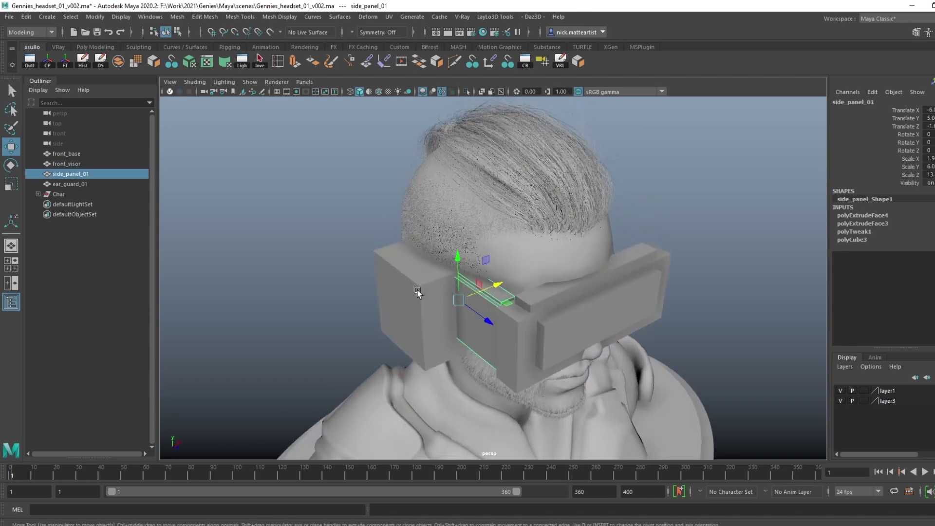
{"action": "left_click", "coordinate": [417, 291], "text": "shift"}
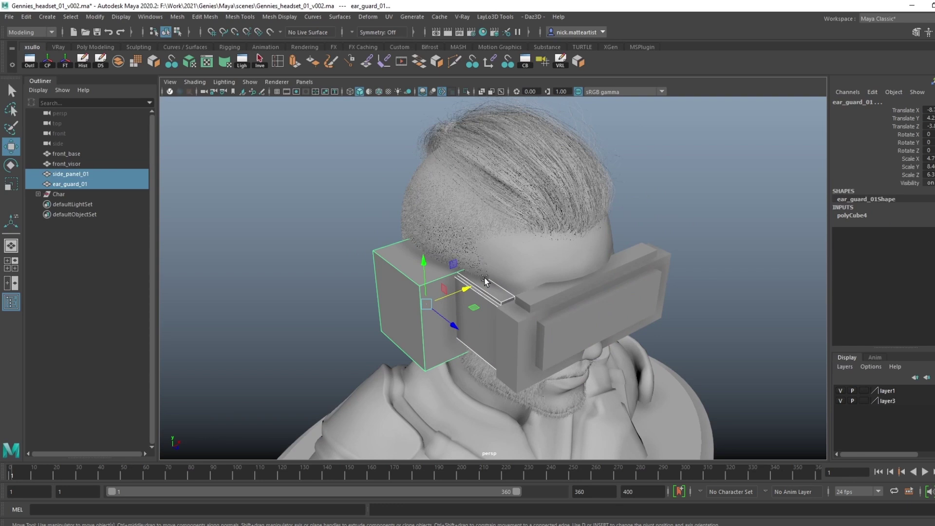
{"action": "left_click_drag", "start_coordinate": [546, 255], "coordinate": [375, 263], "text": "alt"}
{"action": "mouse_move", "coordinate": [629, 253]}
{"action": "left_mouse_down", "text": "alt"}
{"action": "mouse_move", "coordinate": [591, 246]}
{"action": "mouse_move", "coordinate": [610, 262]}
{"action": "mouse_move", "coordinate": [637, 259]}
{"action": "left_mouse_up", "text": "alt"}
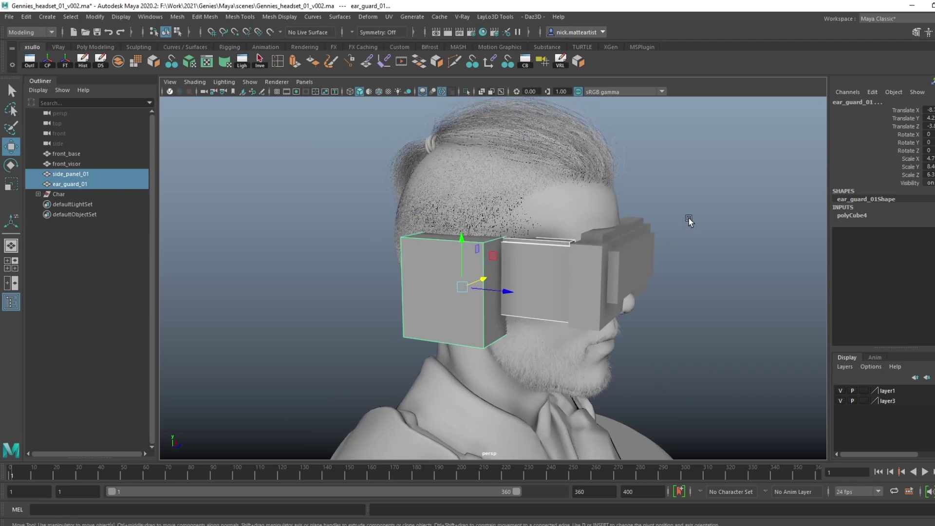
{"action": "left_click_drag", "start_coordinate": [688, 218], "coordinate": [544, 232], "text": "alt"}
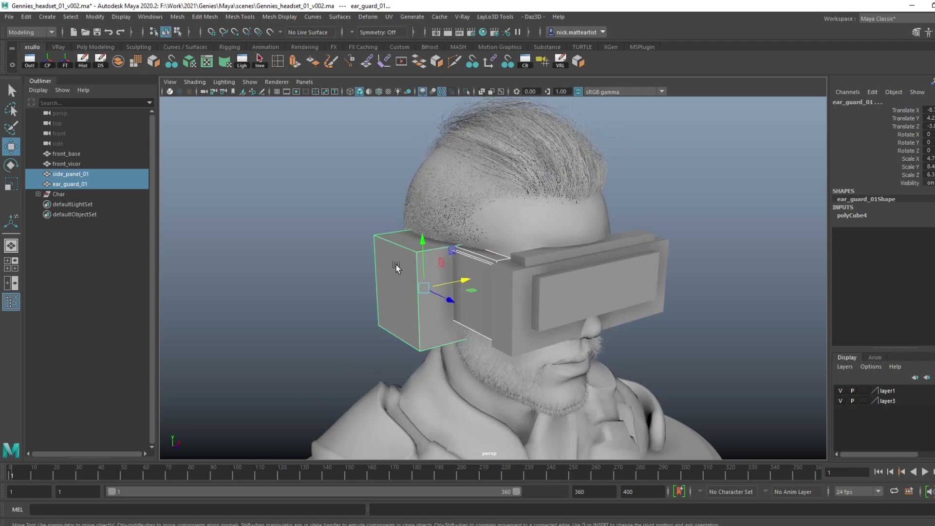
{"action": "left_click_drag", "start_coordinate": [394, 263], "coordinate": [415, 262], "text": "alt"}
{"action": "left_click", "coordinate": [338, 276]}
{"action": "left_click_drag", "start_coordinate": [338, 277], "coordinate": [486, 288], "text": "alt"}
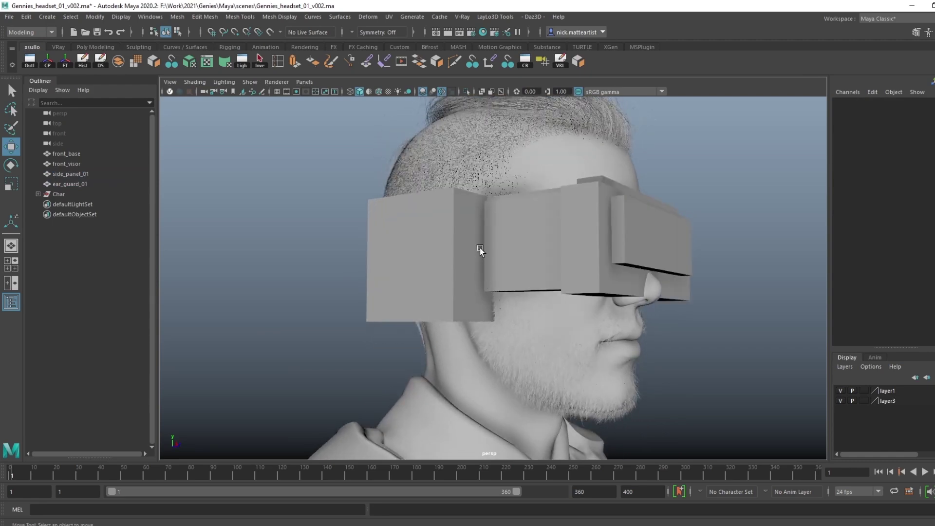
{"action": "left_click_drag", "start_coordinate": [531, 251], "coordinate": [568, 269], "text": "alt"}
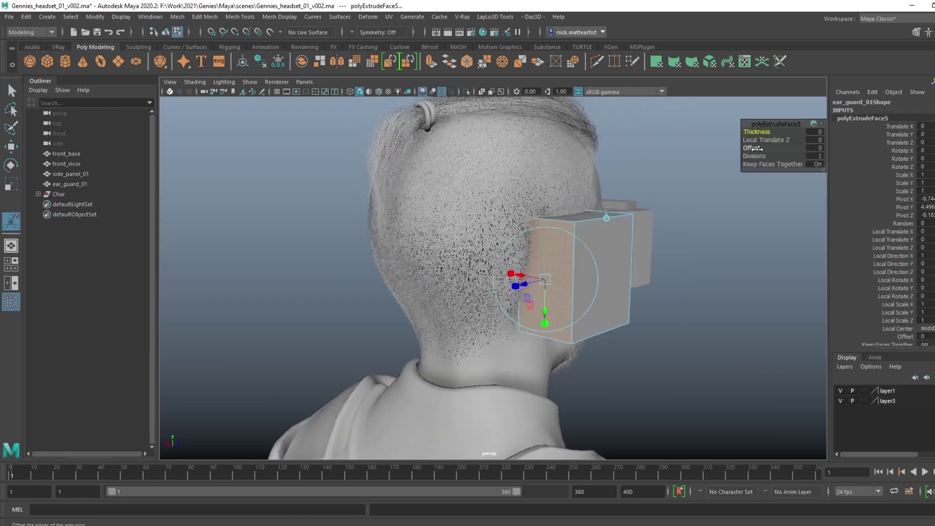
- Extrude the ear guard's inset face deeper and bevel its edges twice
{"action": "left_click", "coordinate": [431, 61]}
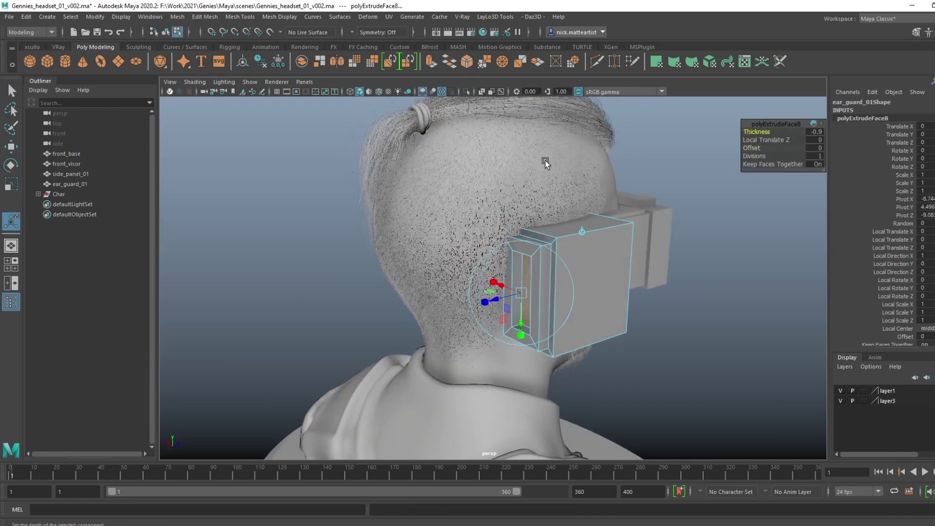
{"action": "left_click_drag", "start_coordinate": [545, 161], "coordinate": [386, 204], "text": "alt"}
{"action": "scroll", "coordinate": [484, 223], "scroll_direction": "up", "scroll_amount": 3}
{"action": "key", "text": "ctrl+b"}
{"action": "left_click_drag", "start_coordinate": [484, 223], "coordinate": [519, 242], "text": "alt"}
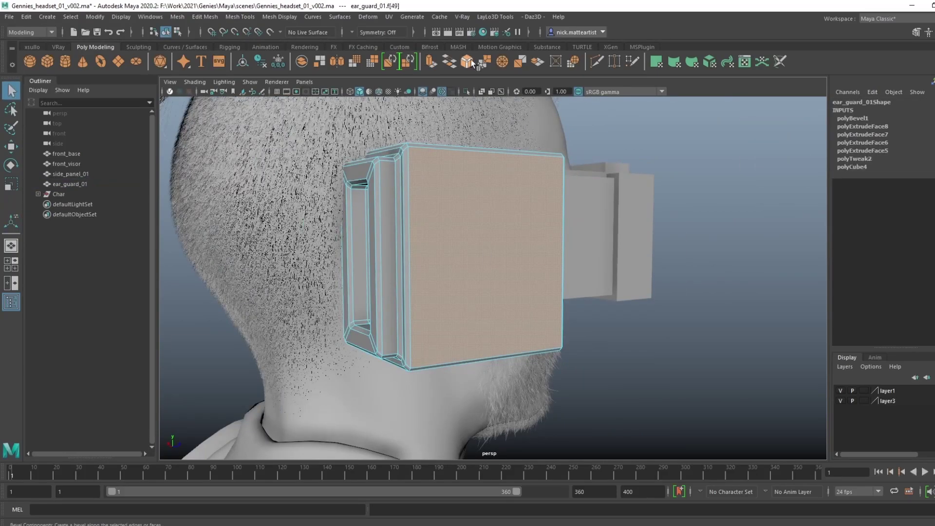
{"action": "key", "text": "ctrl+b"}
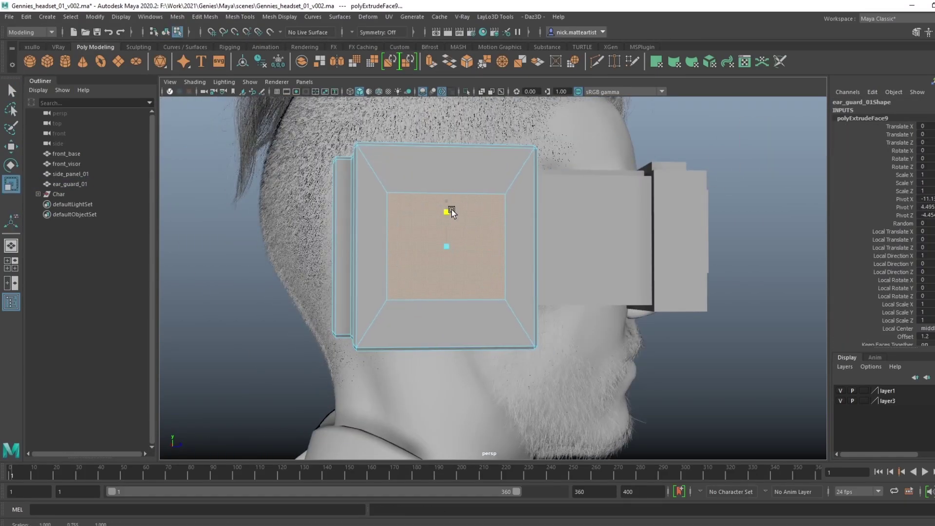
- Extrude the ear guard's face outward with a thickness of 1.2
{"action": "left_click_drag", "start_coordinate": [451, 212], "coordinate": [224, 192], "text": "alt"}
{"action": "key", "text": "ctrl+e"}
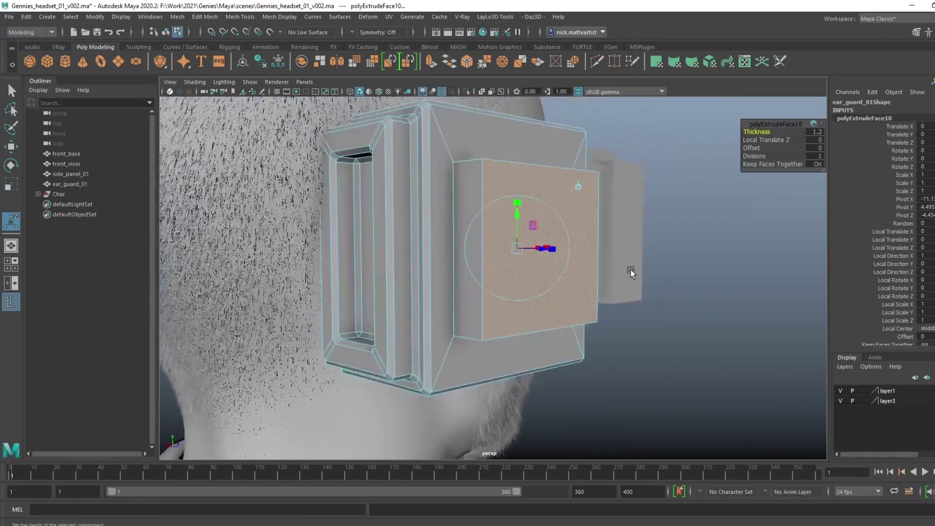
{"action": "left_click_drag", "start_coordinate": [626, 267], "coordinate": [527, 259], "text": "alt"}
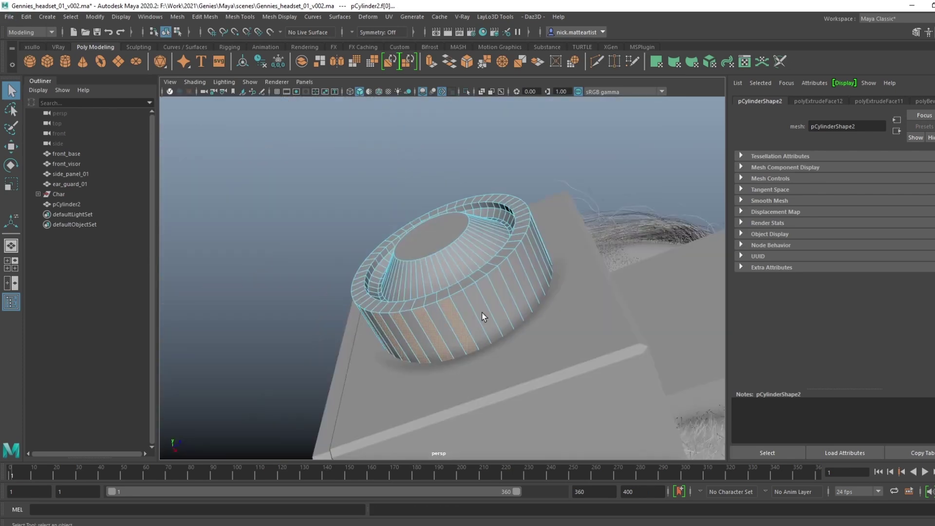
- Inset and extrude the ear cylinder's faces to deepen its recess
{"action": "left_click", "coordinate": [432, 62]}
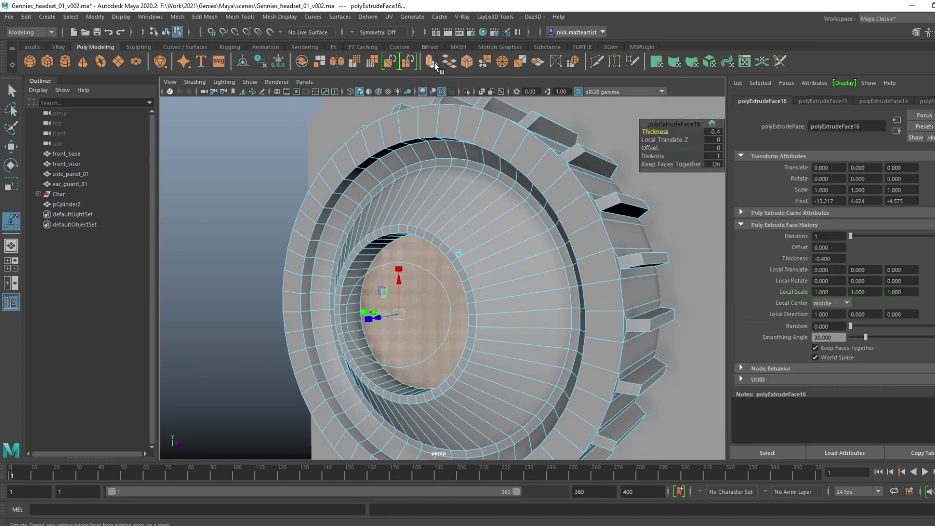
{"action": "left_click", "coordinate": [432, 62]}
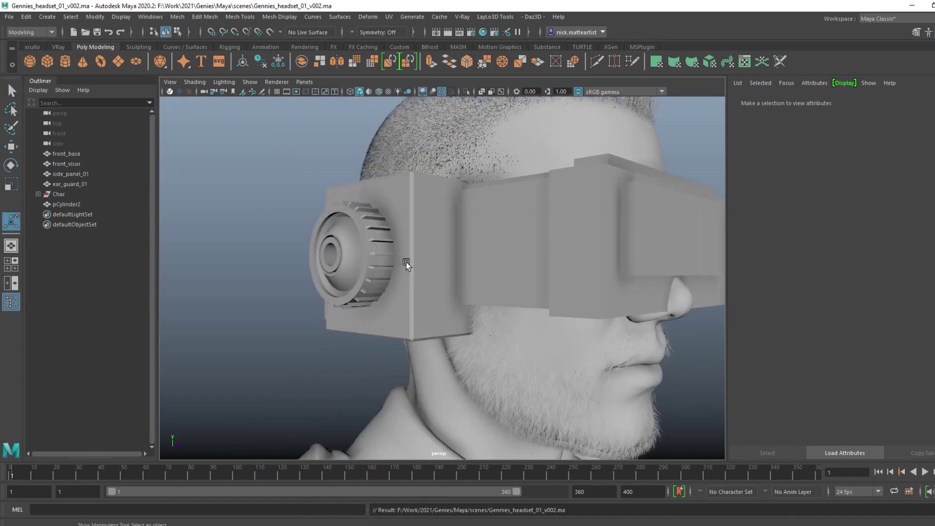
{"action": "left_click", "coordinate": [178, 16]}
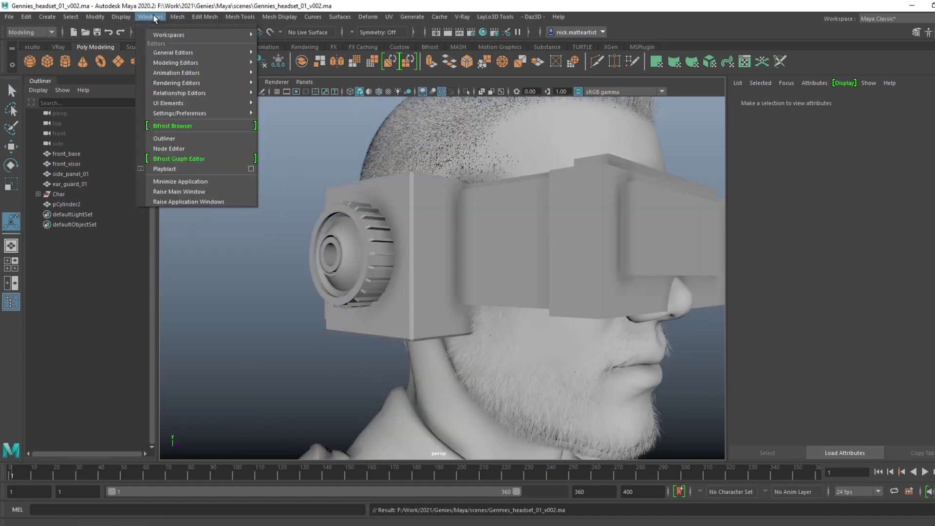
{"action": "mouse_move", "coordinate": [204, 102]}
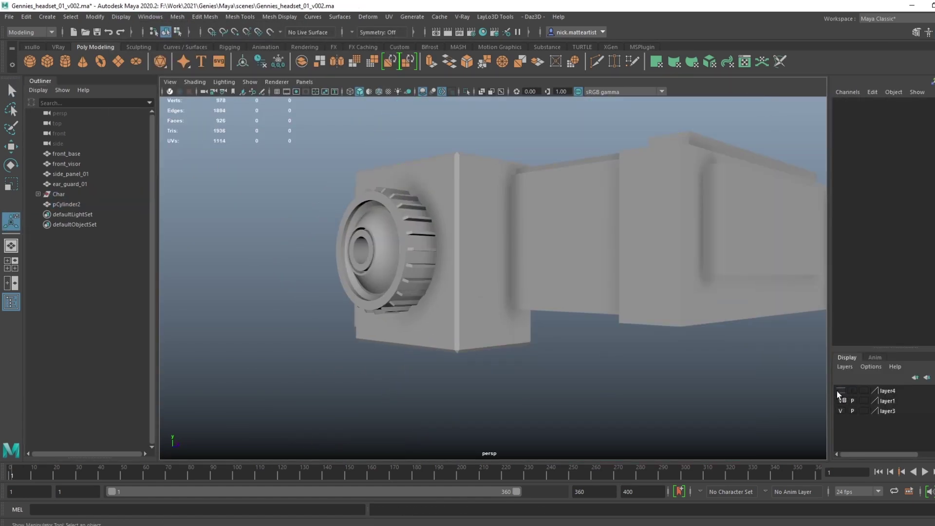
{"action": "left_click", "coordinate": [840, 391]}
- Add a new cube beside the ear guard and move it into place
{"action": "left_click", "coordinate": [490, 317]}
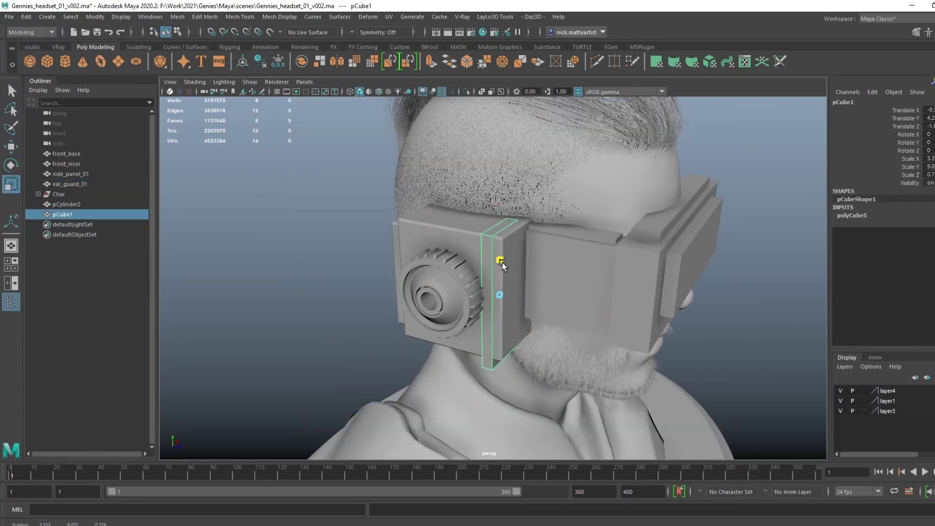
{"action": "left_click_drag", "start_coordinate": [501, 262], "coordinate": [523, 283], "text": "alt"}
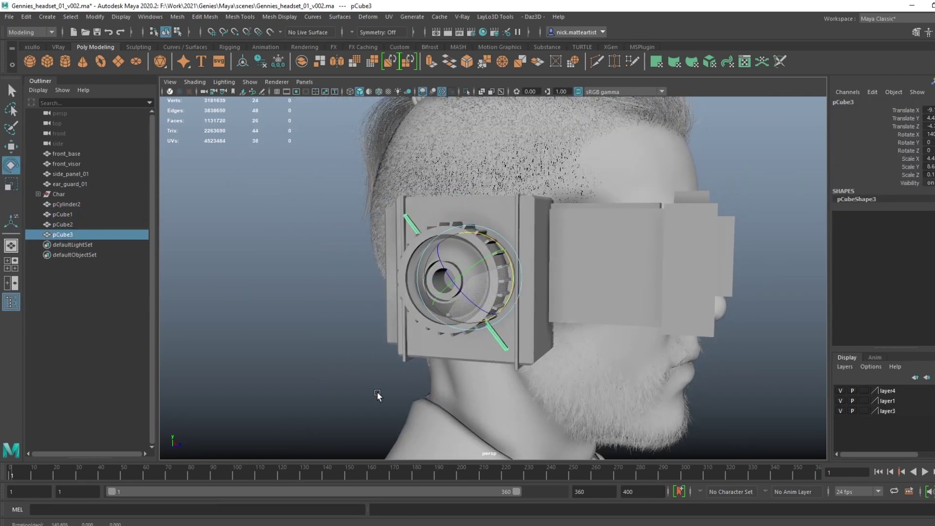
{"action": "left_click_drag", "start_coordinate": [377, 395], "coordinate": [492, 293], "text": "alt"}
{"action": "key", "text": "w"}
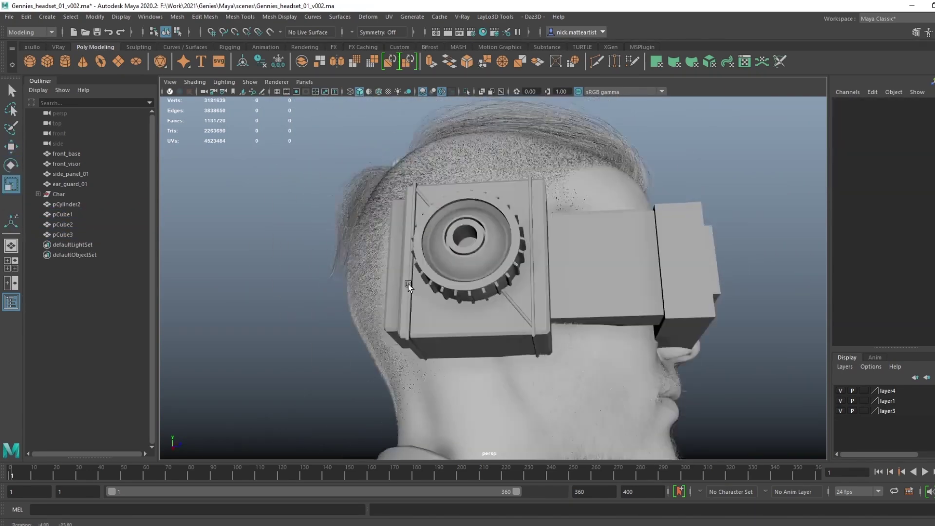
{"action": "left_click_drag", "start_coordinate": [408, 284], "coordinate": [292, 351], "text": "alt"}
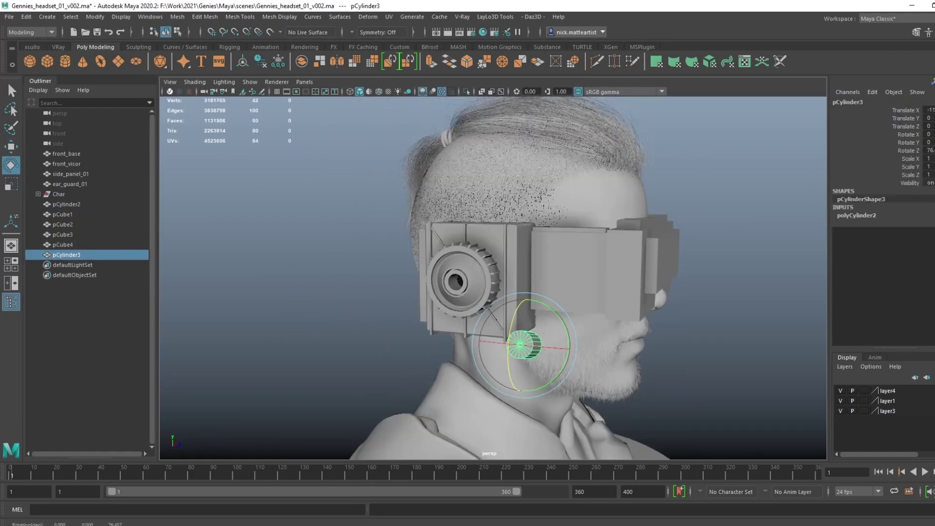
- Shape a small bolt cylinder: 0 cap subdivisions, bevelled rim, cap extruded and inset 0.2
{"action": "key", "text": "r"}
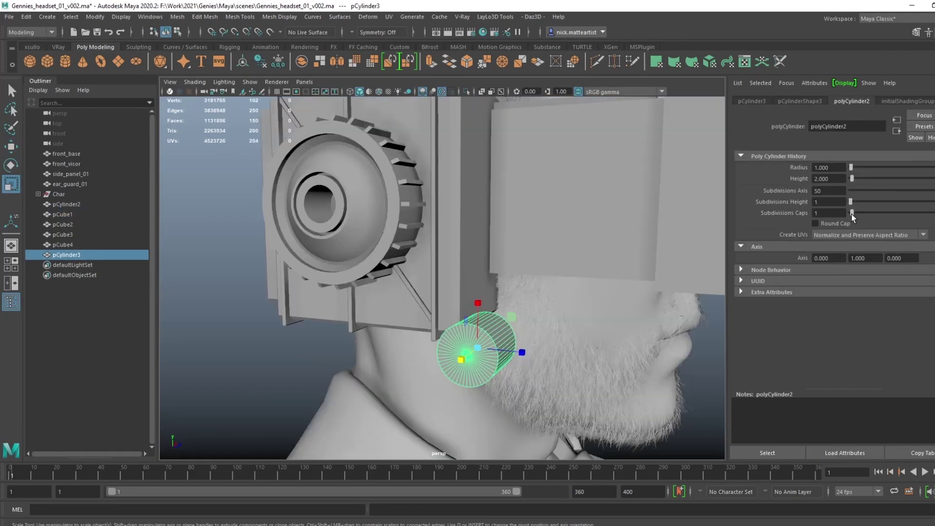
{"action": "left_click_drag", "start_coordinate": [851, 213], "coordinate": [846, 214]}
{"action": "key", "text": "F10"}
{"action": "left_click_drag", "start_coordinate": [460, 338], "coordinate": [386, 198], "text": "alt"}
{"action": "key", "text": "w"}
{"action": "left_click_drag", "start_coordinate": [386, 198], "coordinate": [477, 68]}
{"action": "left_click", "coordinate": [477, 68]}
{"action": "key", "text": "F11"}
{"action": "left_click", "coordinate": [492, 323]}
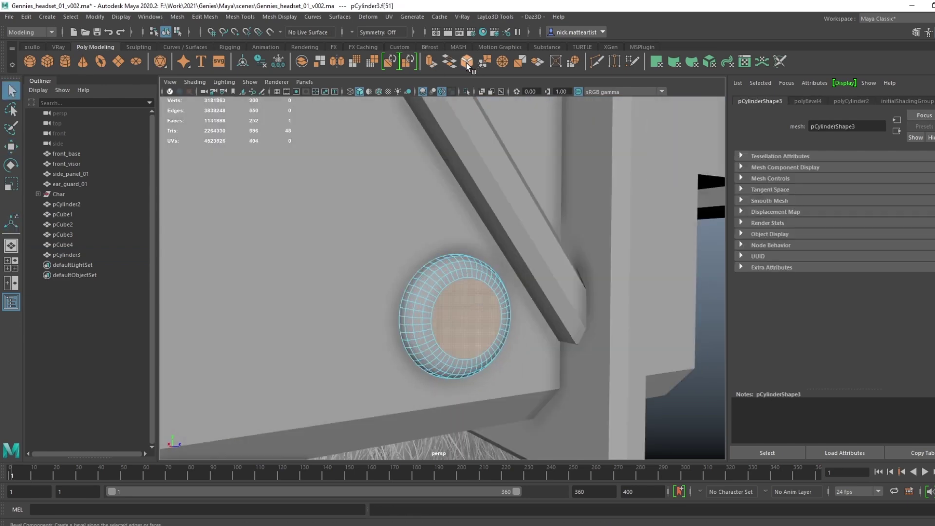
{"action": "key", "text": "ctrl+e"}
{"action": "key", "text": "ctrl+e"}
{"action": "left_click", "coordinate": [430, 62]}
{"action": "left_click_drag", "start_coordinate": [649, 148], "coordinate": [653, 149]}
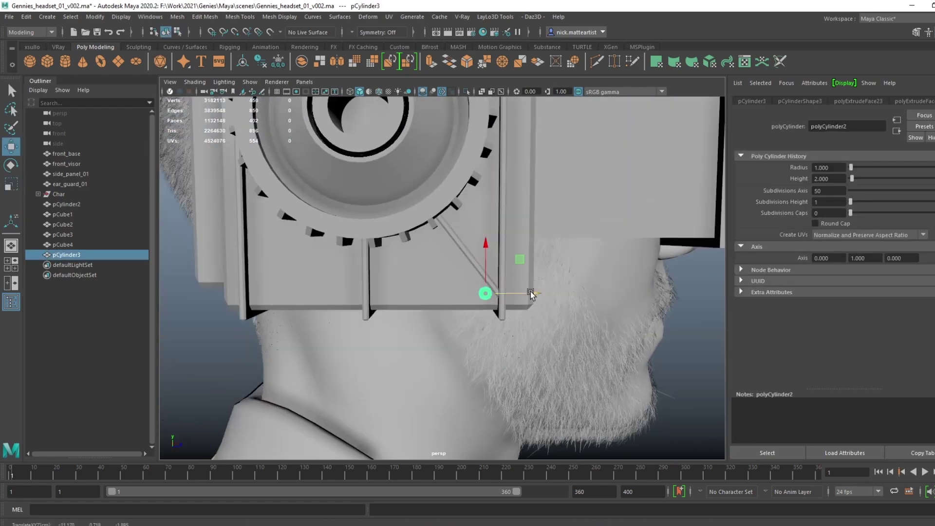
- Duplicate the bolt cylinder twice and place the copies on the ear guard
{"action": "key", "text": "ctrl+d"}
{"action": "left_click_drag", "start_coordinate": [425, 293], "coordinate": [474, 297]}
{"action": "key", "text": "ctrl+d"}
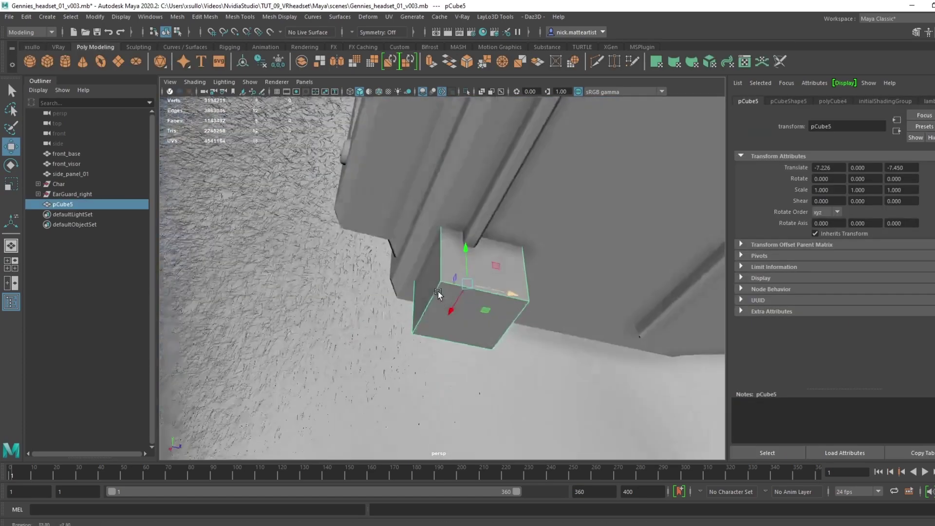
- Scale pCube5 into a flat block of 1.754 by 0.553 by 1.0
{"action": "left_click_drag", "start_coordinate": [438, 294], "coordinate": [244, 226], "text": "alt"}
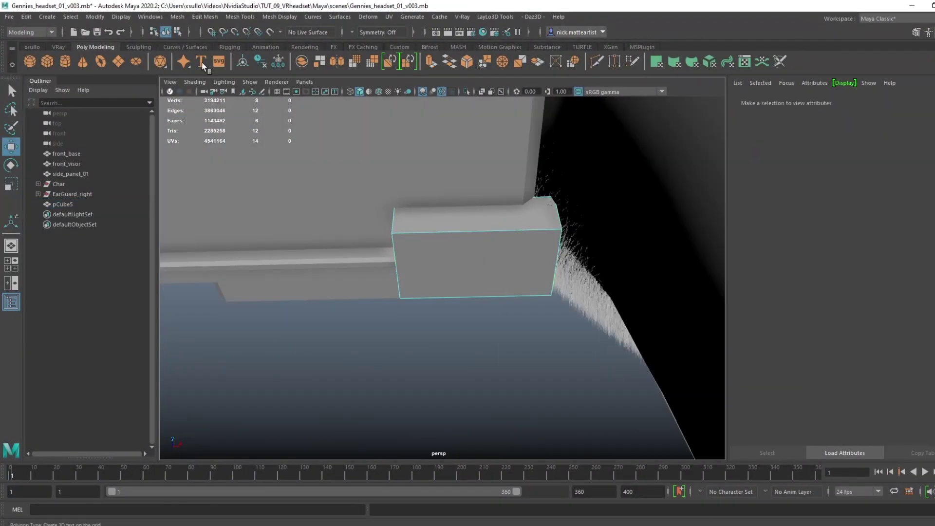
- Insert an edge loop near the right end of the new cube
{"action": "left_click", "coordinate": [32, 47]}
{"action": "left_click", "coordinate": [528, 232]}
{"action": "right_click", "coordinate": [542, 263]}
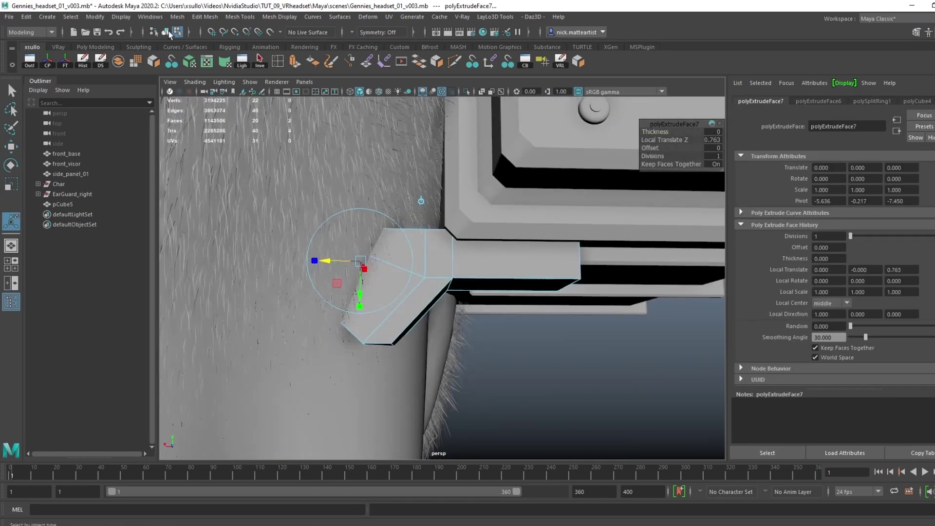
- Select pCube5 and pCube6 and group them into a new group
{"action": "left_click", "coordinate": [382, 355]}
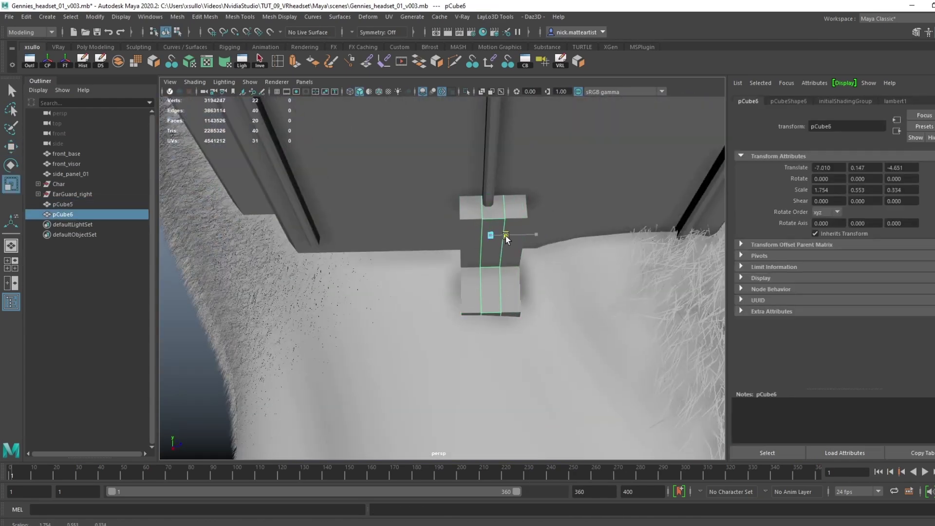
{"action": "left_click_drag", "start_coordinate": [506, 237], "coordinate": [487, 244], "text": "alt"}
{"action": "left_click", "coordinate": [62, 204], "text": "ctrl"}
{"action": "key", "text": "w"}
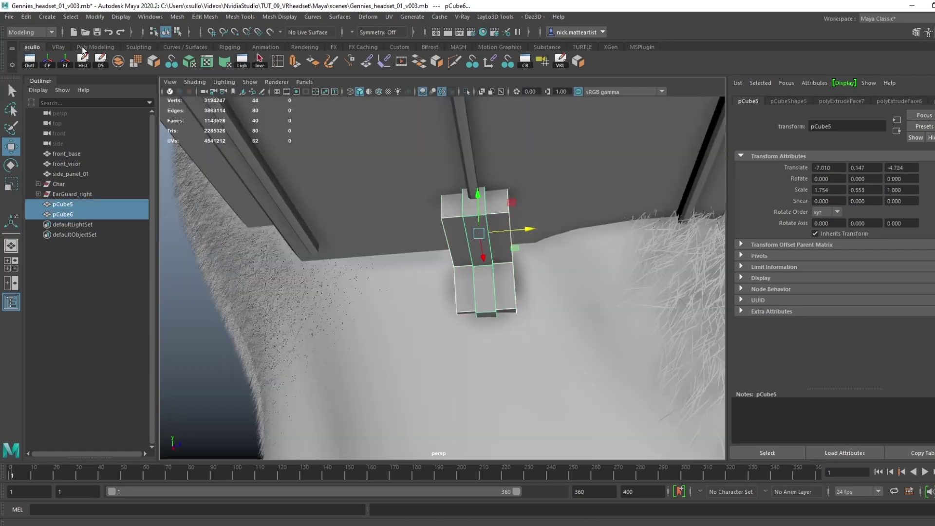
{"action": "left_click", "coordinate": [83, 50]}
{"action": "left_click_drag", "start_coordinate": [350, 263], "coordinate": [317, 288], "text": "alt"}
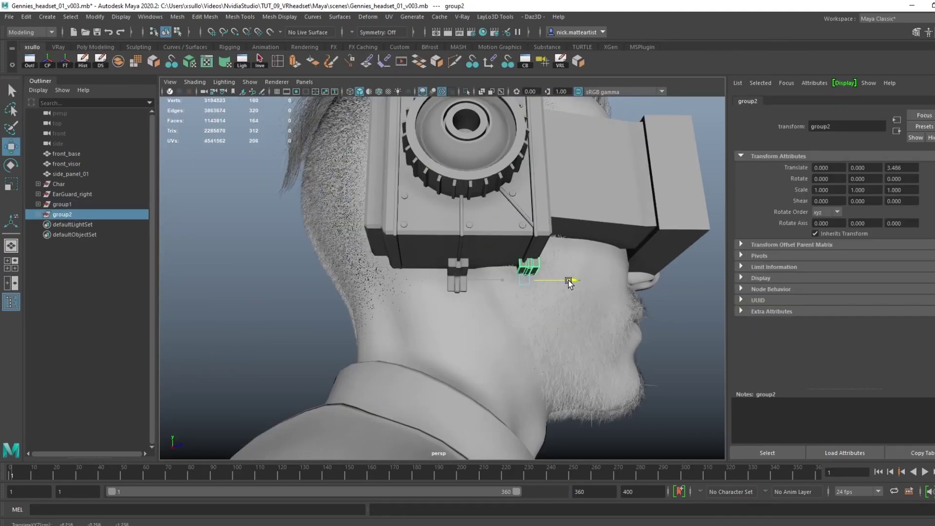
{"action": "scroll", "coordinate": [553, 260], "scroll_direction": "up", "scroll_amount": 5}
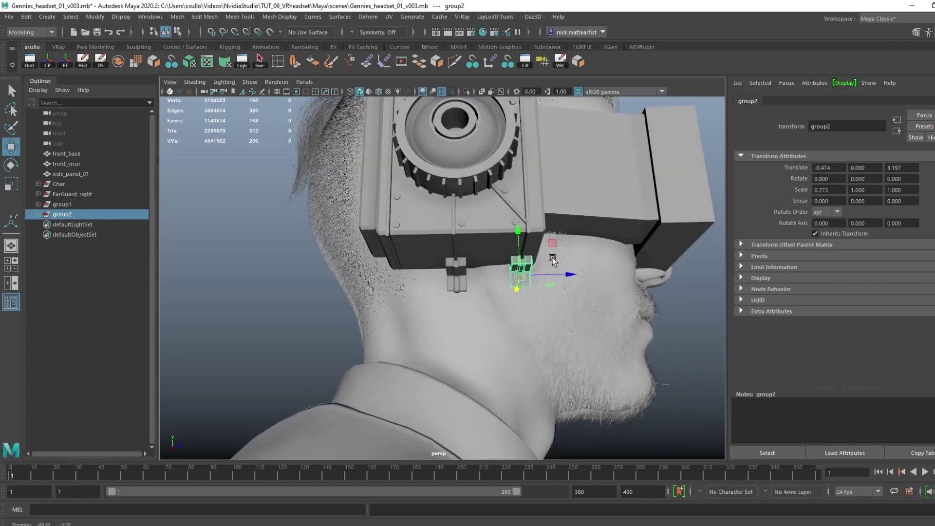
{"action": "key", "text": "ctrl+g"}
- Select side_panel_01 and create a new wide polygon cylinder, pCylinder15
{"action": "left_click_drag", "start_coordinate": [553, 261], "coordinate": [496, 274], "text": "alt"}
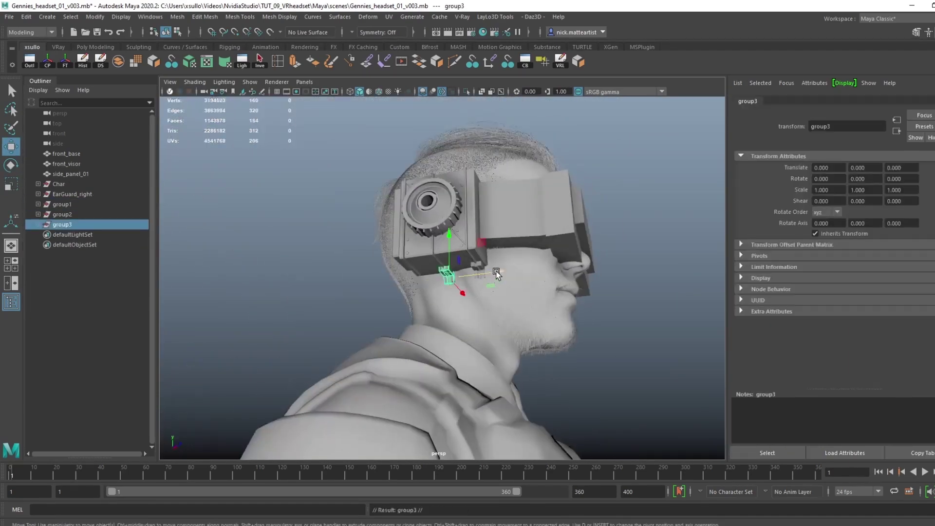
{"action": "key", "text": "f"}
{"action": "left_click", "coordinate": [468, 246]}
{"action": "right_click_drag", "start_coordinate": [475, 244], "coordinate": [466, 243]}
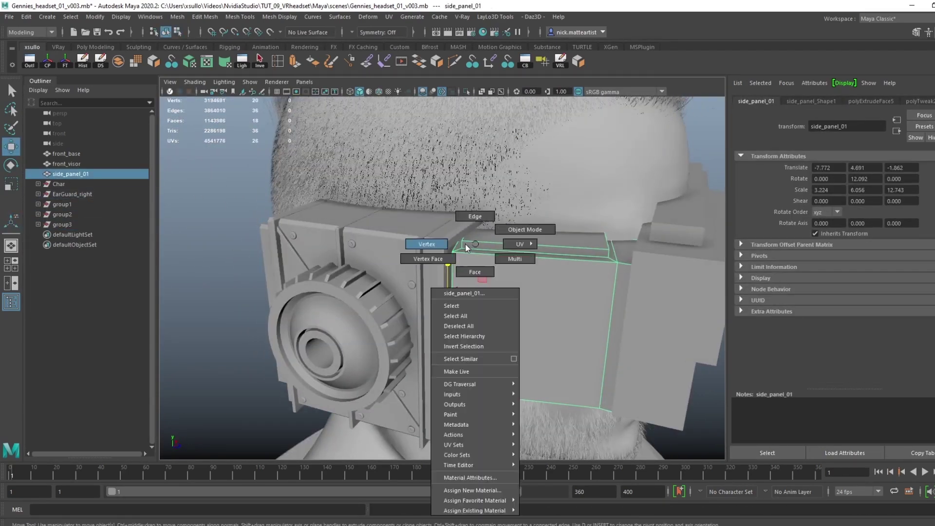
{"action": "left_click_drag", "start_coordinate": [465, 243], "coordinate": [389, 224], "text": "alt"}
{"action": "right_click", "coordinate": [448, 265]}
{"action": "left_click_drag", "start_coordinate": [448, 265], "coordinate": [444, 332], "text": "alt"}
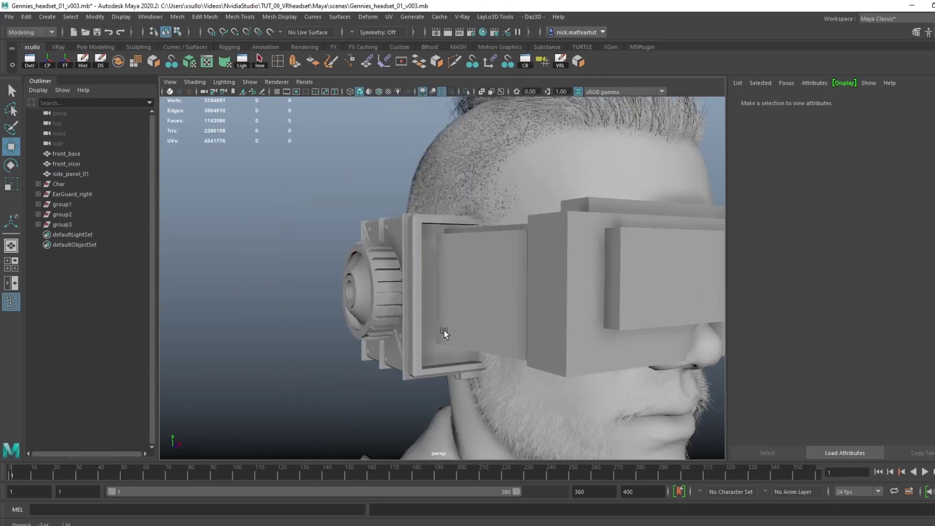
{"action": "left_click", "coordinate": [95, 46]}
- Inset the cylinder's top face, push it down into the cylinder and bevel its edges
{"action": "left_click", "coordinate": [65, 61]}
{"action": "key", "text": "f"}
{"action": "left_click_drag", "start_coordinate": [375, 333], "coordinate": [457, 236], "text": "alt"}
{"action": "left_click", "coordinate": [449, 117]}
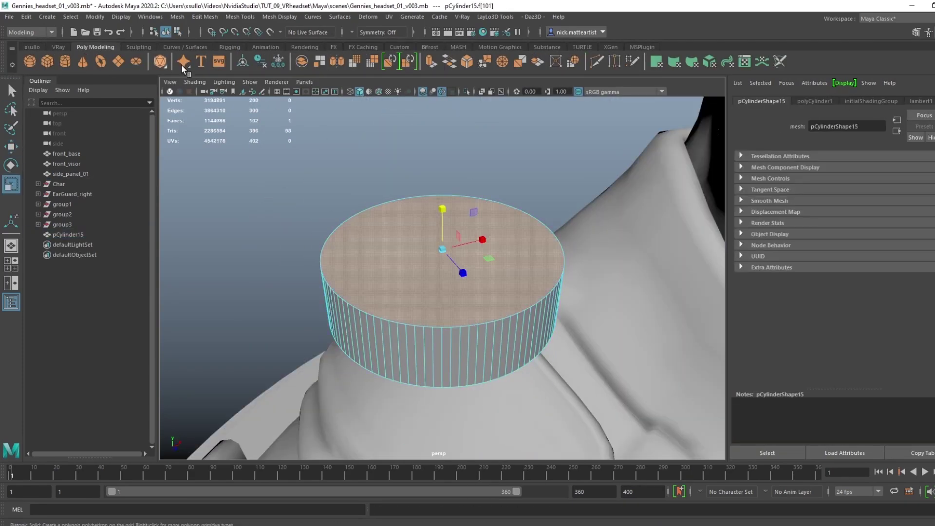
{"action": "left_click", "coordinate": [520, 61]}
{"action": "left_click", "coordinate": [520, 62]}
{"action": "scroll", "coordinate": [438, 244], "scroll_direction": "down", "scroll_amount": 5}
{"action": "left_click", "coordinate": [484, 62]}
{"action": "left_click", "coordinate": [379, 193]}
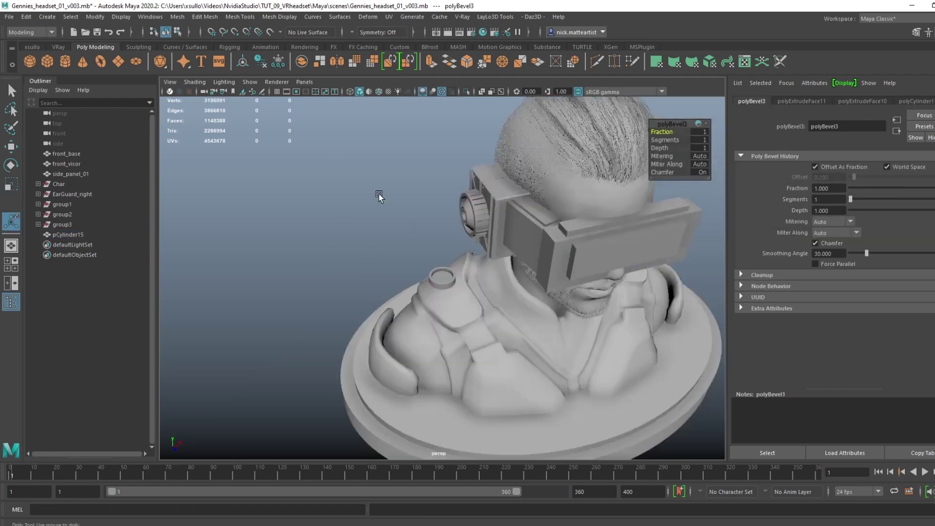
- Scale the cylinder down into a small bolt and duplicate it
{"action": "left_click", "coordinate": [441, 276]}
{"action": "key", "text": "f"}
{"action": "key", "text": "r"}
{"action": "left_click_drag", "start_coordinate": [507, 225], "coordinate": [542, 288], "text": "alt"}
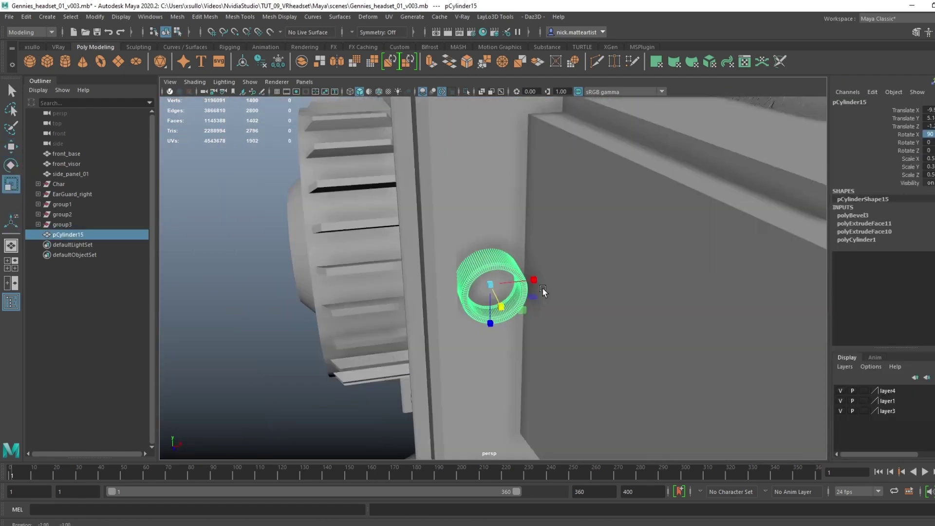
{"action": "scroll", "coordinate": [516, 297], "scroll_direction": "down", "scroll_amount": 3}
{"action": "key", "text": "ctrl+d"}
{"action": "key", "text": "ctrl+d"}
{"action": "scroll", "coordinate": [492, 292], "scroll_direction": "down", "scroll_amount": 5}
- Extrude the side panel face inward, inset it by 0.2, extrude again and bevel into a recess
{"action": "left_click", "coordinate": [530, 253]}
{"action": "key", "text": "w"}
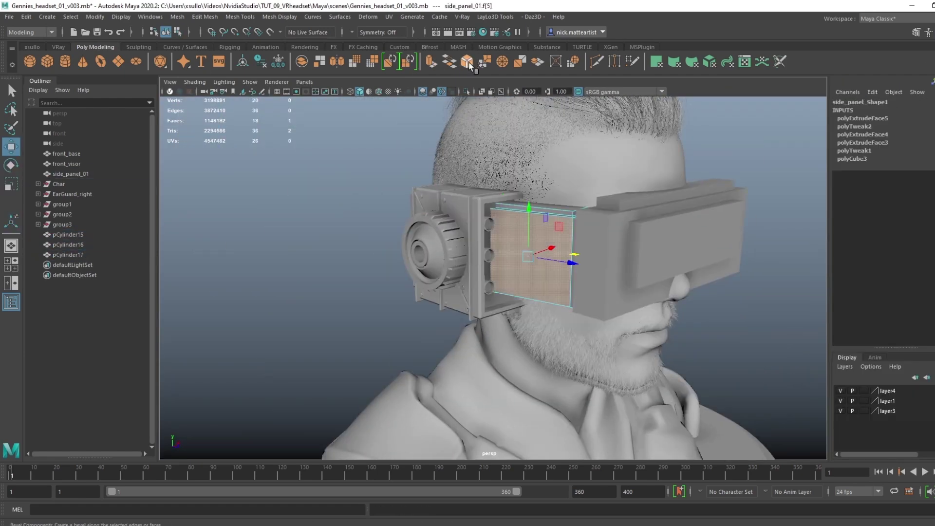
{"action": "left_click", "coordinate": [466, 61]}
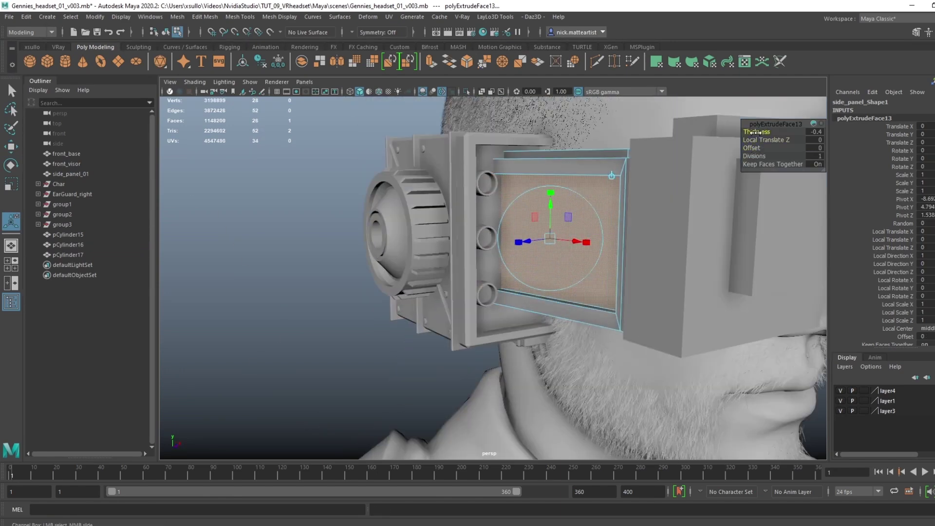
{"action": "left_click_drag", "start_coordinate": [496, 273], "coordinate": [197, 168], "text": "alt"}
{"action": "key", "text": "g"}
{"action": "key", "text": "g"}
{"action": "key", "text": "g"}
{"action": "left_click_drag", "start_coordinate": [753, 147], "coordinate": [754, 148]}
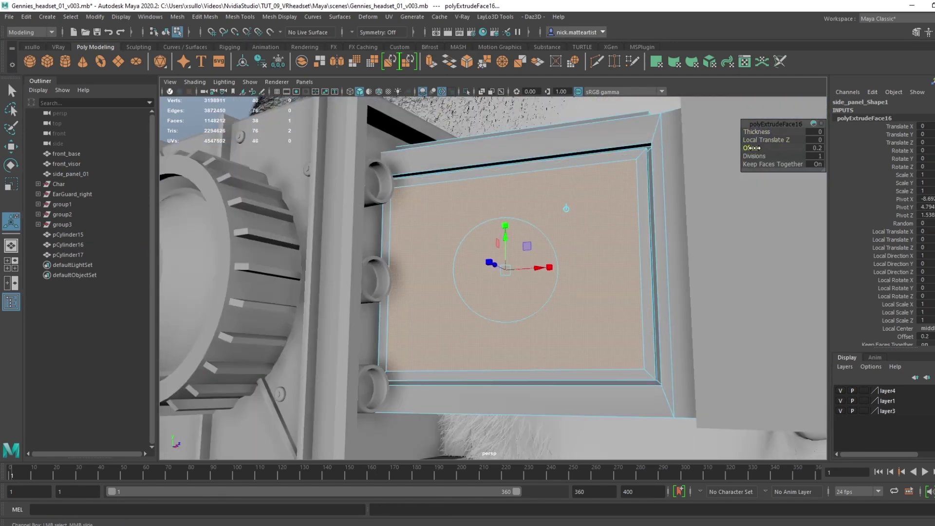
{"action": "key", "text": "g"}
{"action": "left_click_drag", "start_coordinate": [663, 141], "coordinate": [438, 219], "text": "alt"}
{"action": "key", "text": "ctrl+b"}
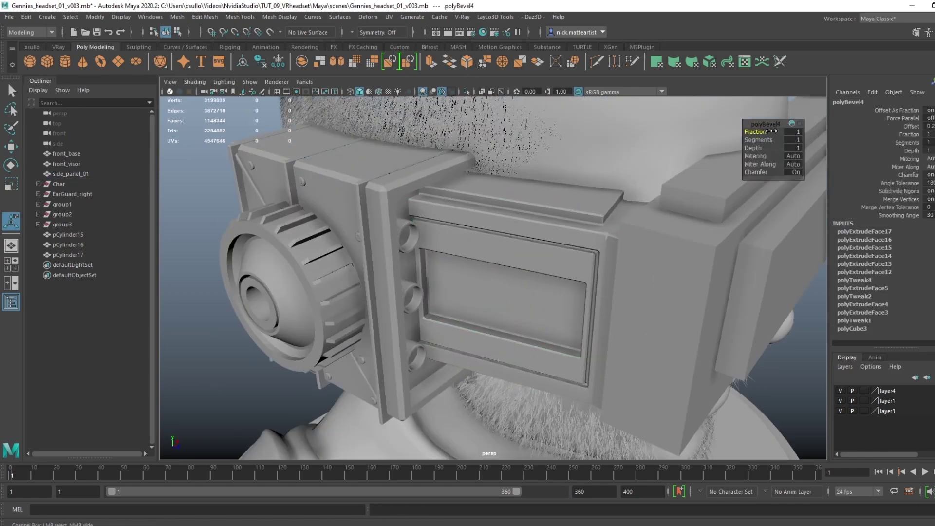
{"action": "left_click_drag", "start_coordinate": [772, 131], "coordinate": [438, 253], "text": "alt"}
- Place three bolts down the front panel and group them with the panel as group4
{"action": "key", "text": "w"}
{"action": "left_click_drag", "start_coordinate": [492, 287], "coordinate": [539, 232]}
{"action": "left_click", "coordinate": [623, 200], "text": "shift"}
{"action": "key", "text": "ctrl+g"}
{"action": "double_click", "coordinate": [63, 245]}
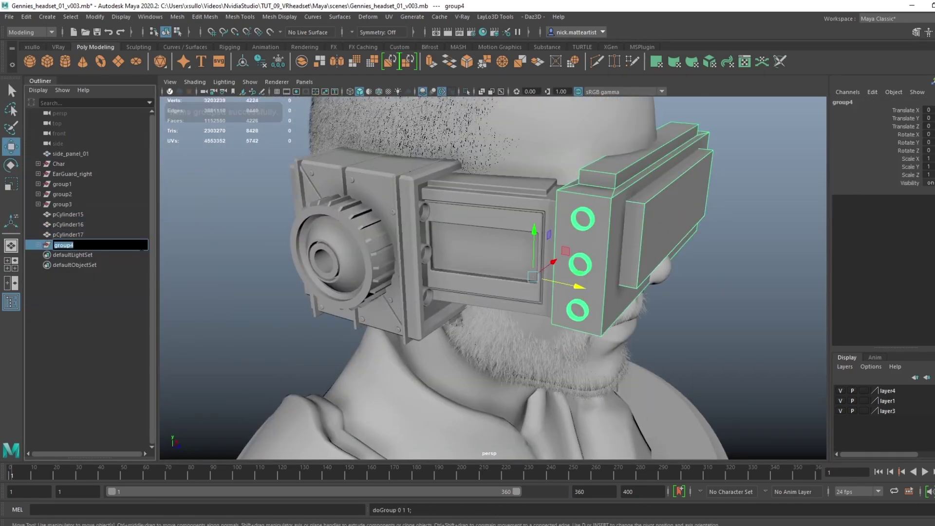
- Rename group4 to FrontPanel and select the middle bolt on the side panel
{"action": "type", "text": "Fro"}
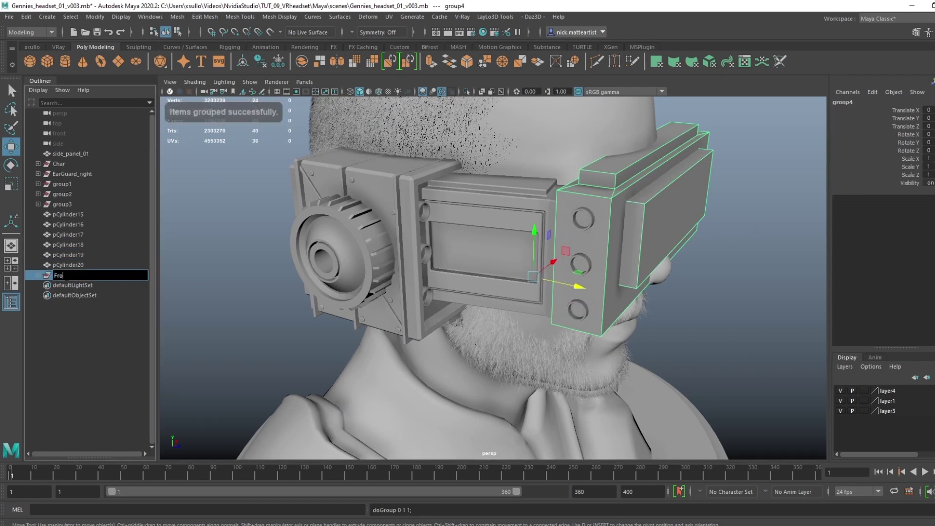
{"action": "type", "text": "ntPanel"}
{"action": "key", "text": "Return"}
{"action": "left_click_drag", "start_coordinate": [438, 273], "coordinate": [261, 283], "text": "alt"}
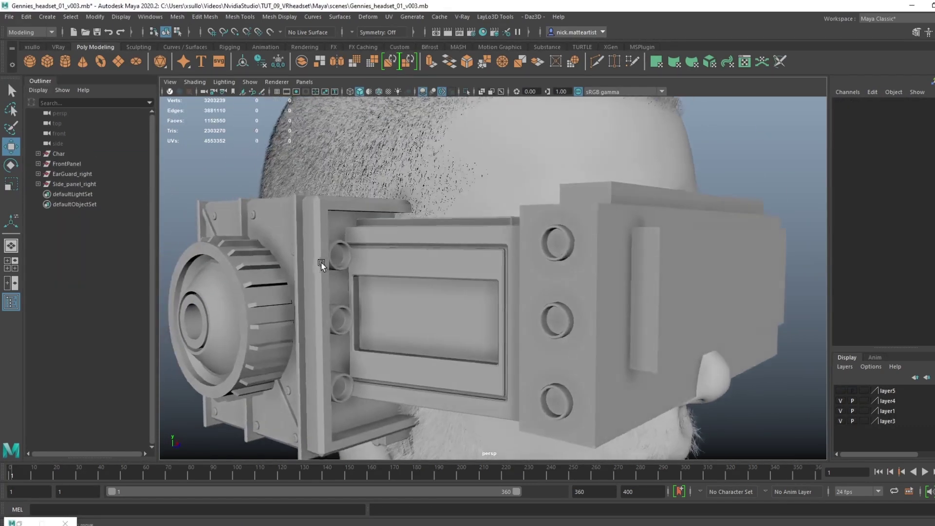
{"action": "left_click_drag", "start_coordinate": [321, 262], "coordinate": [284, 287], "text": "alt"}
{"action": "left_click", "coordinate": [411, 273]}
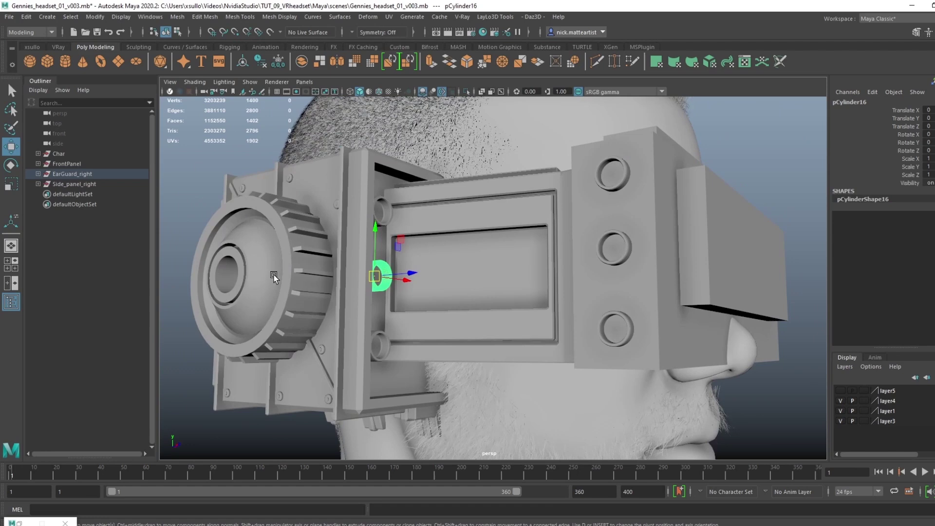
{"action": "left_click_drag", "start_coordinate": [463, 287], "coordinate": [578, 258], "text": "alt"}
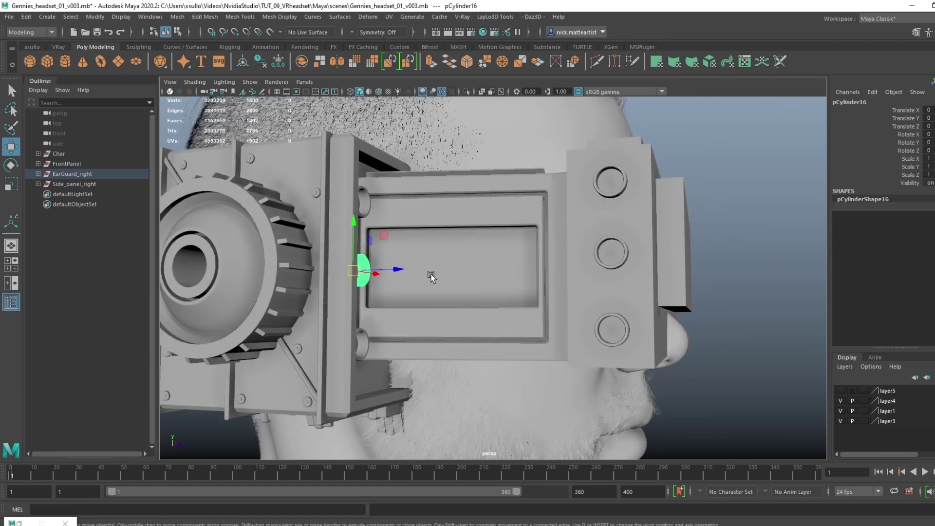
{"action": "left_click_drag", "start_coordinate": [481, 255], "coordinate": [470, 264], "text": "alt"}
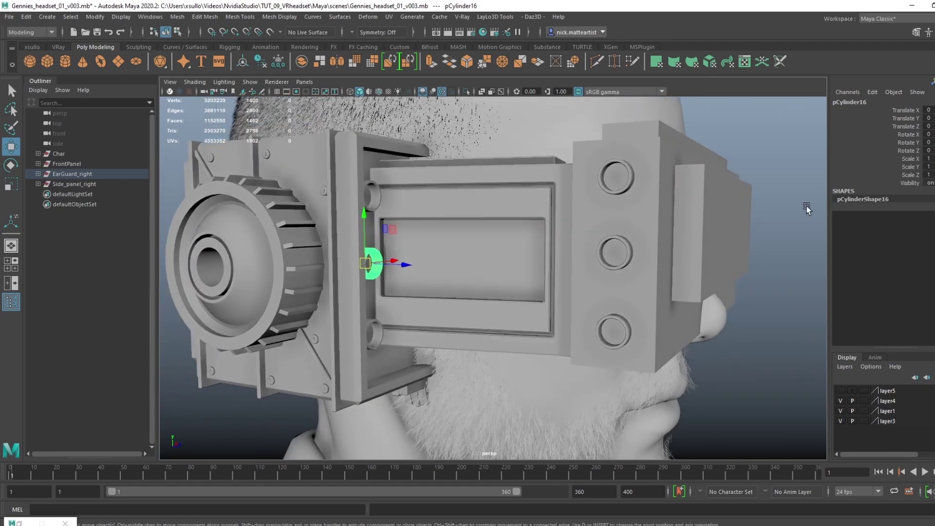
- Open FBwireJumbler.mel in the Script Editor and run it to bring up FB Wire Jumbler v0.9
{"action": "left_click", "coordinate": [929, 509]}
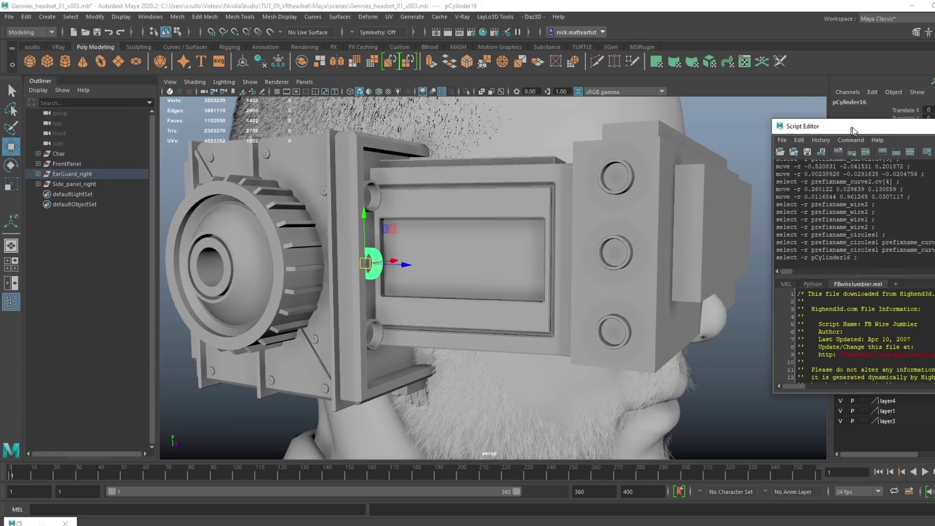
{"action": "left_click_drag", "start_coordinate": [890, 124], "coordinate": [619, 126]}
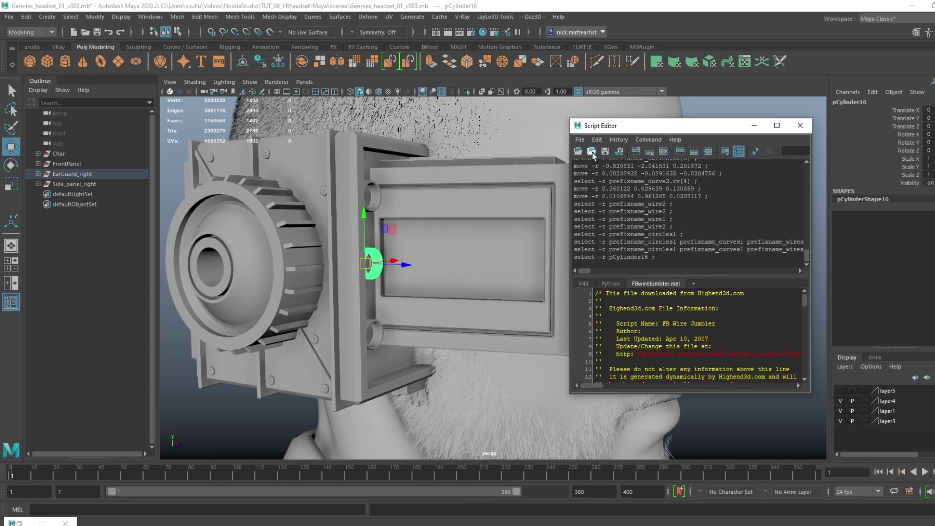
{"action": "left_click", "coordinate": [592, 152]}
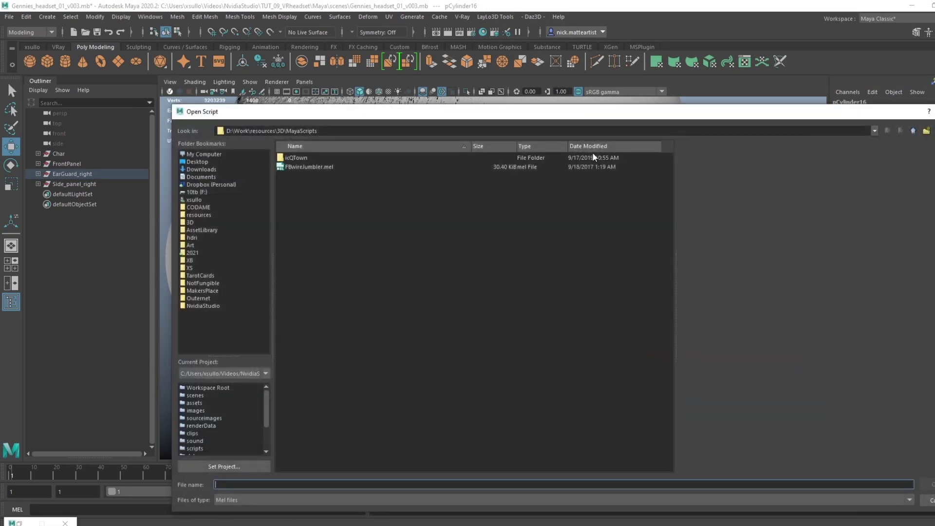
{"action": "left_click", "coordinate": [300, 166]}
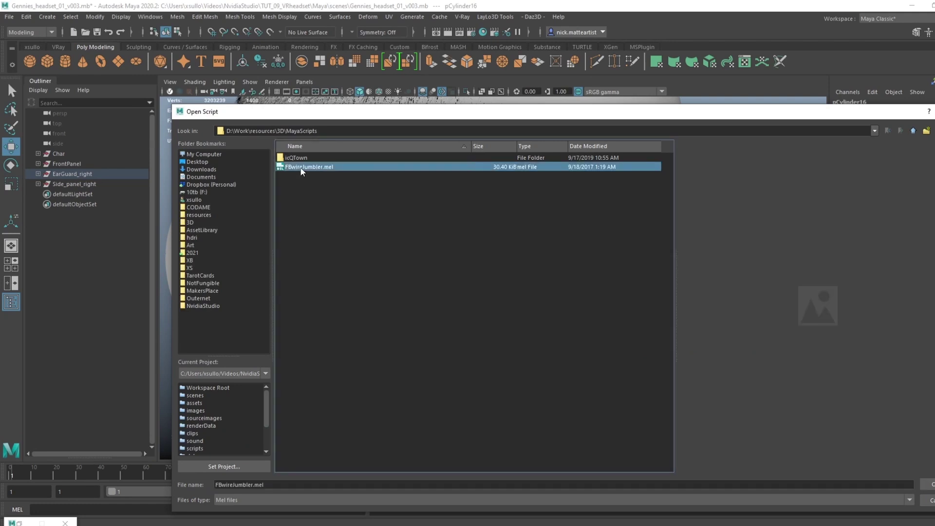
{"action": "double_click", "coordinate": [302, 167]}
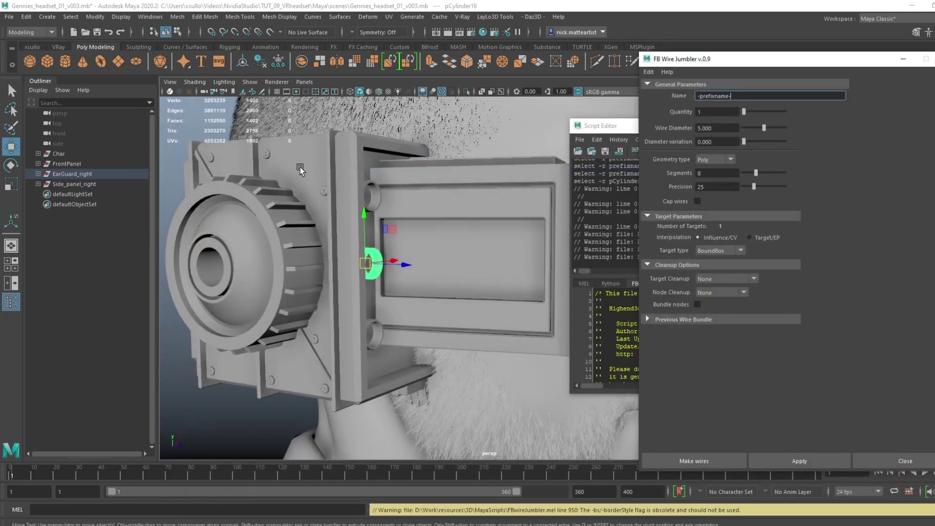
{"action": "left_click", "coordinate": [624, 130]}
- Set the FB Wire Jumbler to Quantity 3 with a Wire Diameter of 1
{"action": "left_click", "coordinate": [800, 125]}
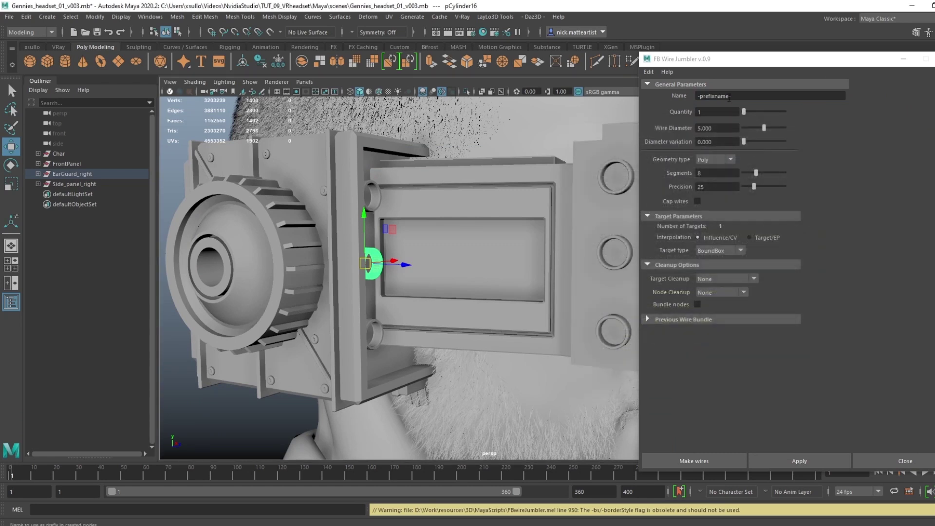
{"action": "left_click_drag", "start_coordinate": [742, 60], "coordinate": [713, 58]}
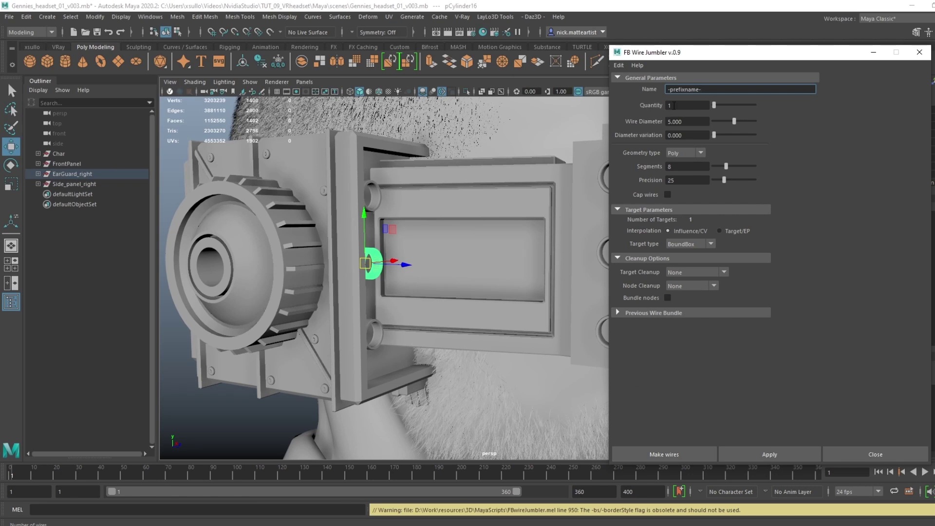
{"action": "left_click", "coordinate": [674, 105]}
{"action": "key", "text": "Return"}
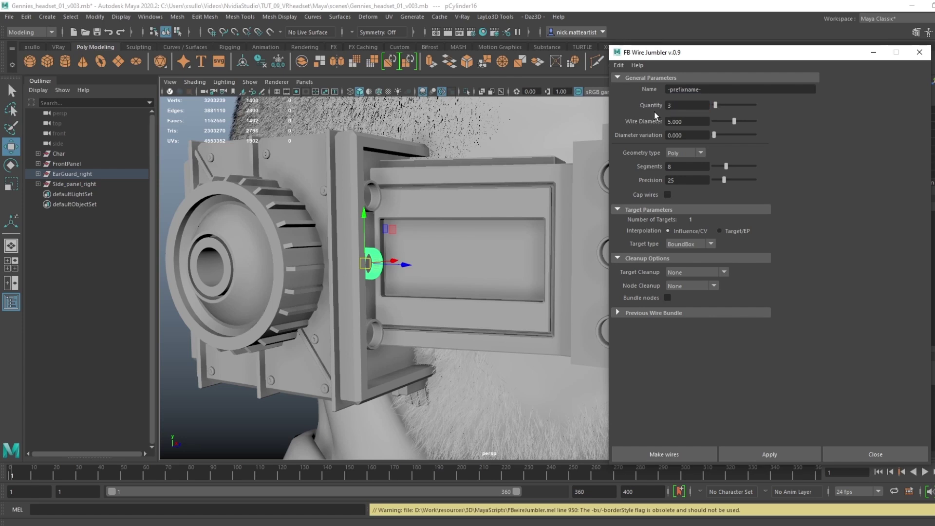
{"action": "left_click", "coordinate": [693, 122]}
{"action": "type", "text": "1"}
{"action": "key", "text": "Return"}
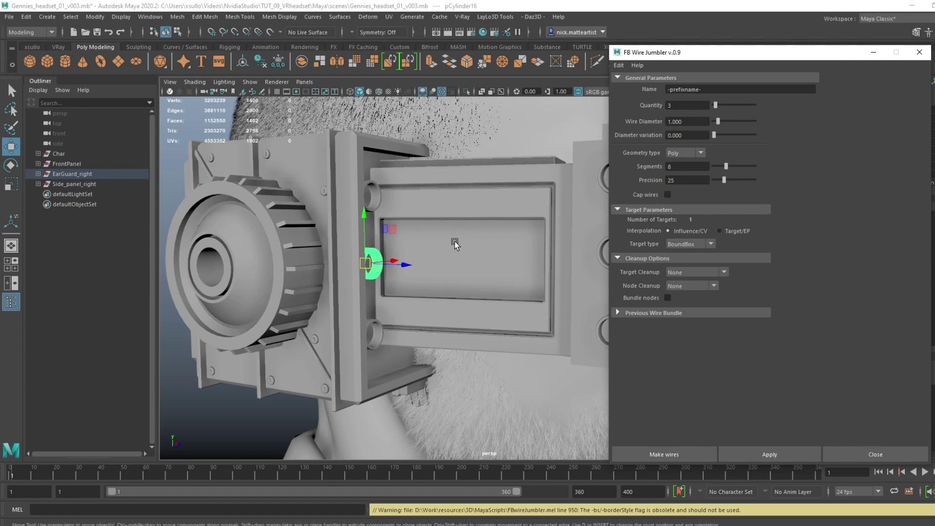
- Switch the wire geometry type to NURBS, keeping Tessellation at 50
{"action": "left_click_drag", "start_coordinate": [454, 241], "coordinate": [421, 255], "text": "alt"}
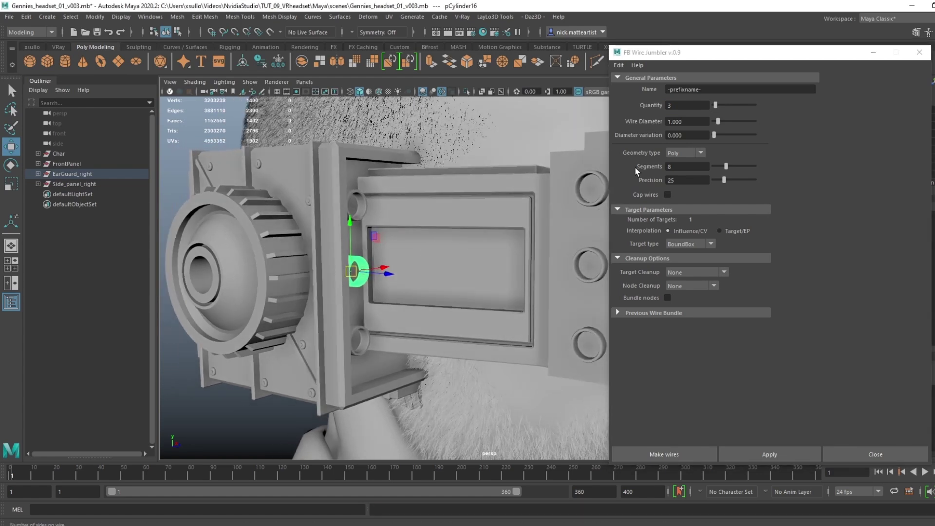
{"action": "left_click", "coordinate": [688, 157]}
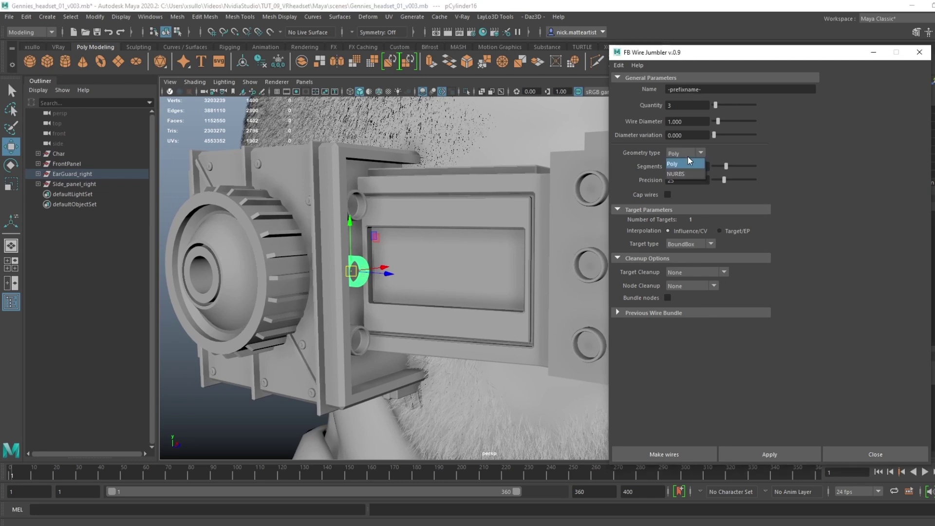
{"action": "left_click", "coordinate": [685, 170]}
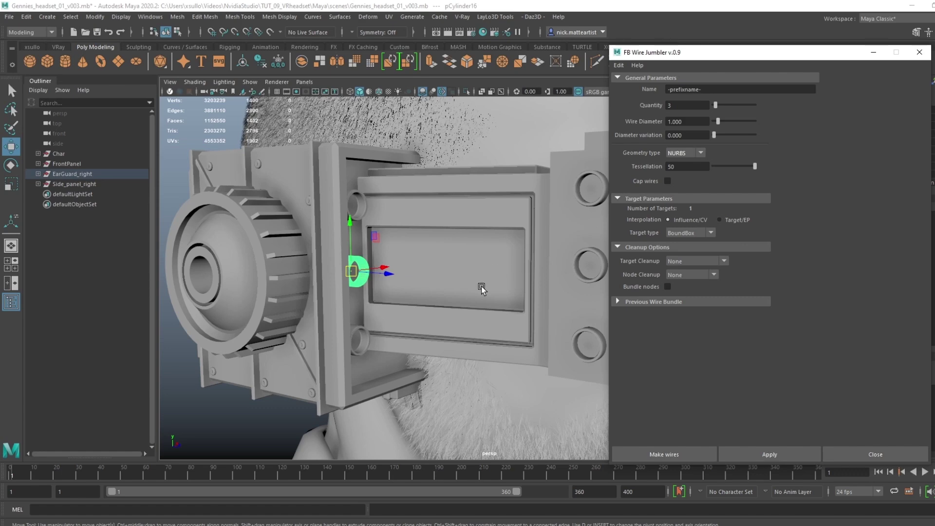
{"action": "left_click_drag", "start_coordinate": [481, 286], "coordinate": [438, 266], "text": "alt"}
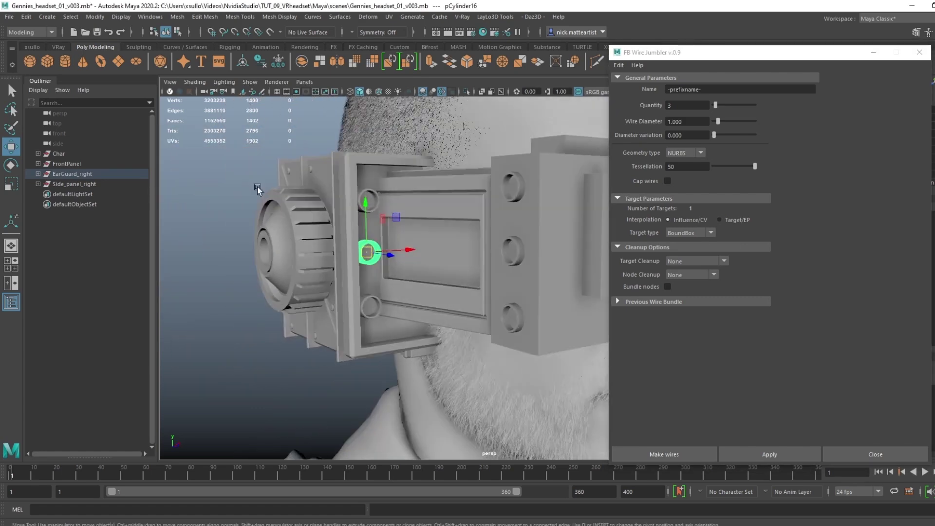
- Create a polygon sphere, scale it down and place it on the headset's side panel
{"action": "left_click", "coordinate": [33, 64]}
{"action": "left_click_drag", "start_coordinate": [438, 292], "coordinate": [395, 220], "text": "alt"}
{"action": "key", "text": "r"}
{"action": "key", "text": "w"}
{"action": "scroll", "coordinate": [408, 248], "scroll_direction": "up", "scroll_amount": 10}
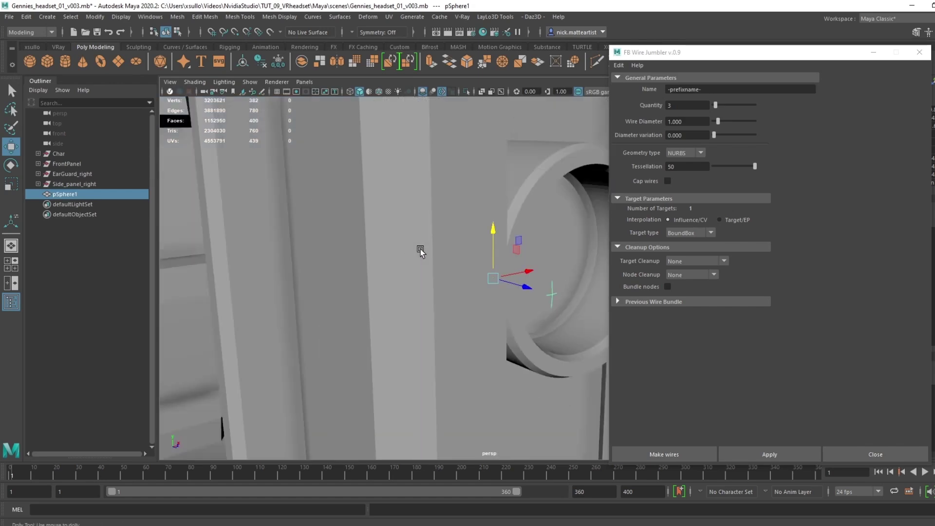
{"action": "left_click_drag", "start_coordinate": [760, 58], "coordinate": [836, 63]}
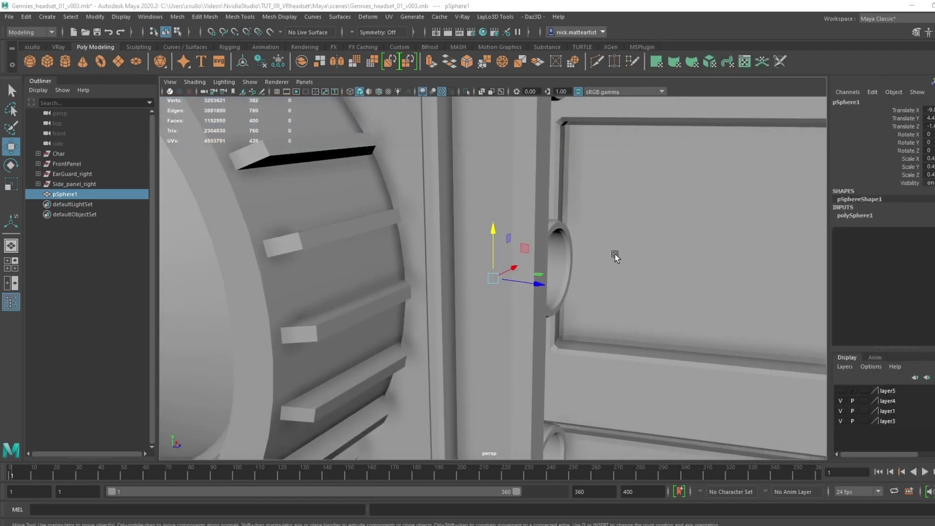
{"action": "mouse_move", "coordinate": [614, 253]}
{"action": "left_mouse_down", "text": "alt"}
{"action": "mouse_move", "coordinate": [583, 278]}
{"action": "mouse_move", "coordinate": [468, 282]}
{"action": "mouse_move", "coordinate": [354, 257]}
{"action": "mouse_move", "coordinate": [388, 276]}
{"action": "mouse_move", "coordinate": [418, 273]}
{"action": "mouse_move", "coordinate": [390, 284]}
{"action": "mouse_move", "coordinate": [331, 278]}
{"action": "mouse_move", "coordinate": [332, 271]}
{"action": "mouse_move", "coordinate": [472, 277]}
{"action": "mouse_move", "coordinate": [450, 294]}
{"action": "mouse_move", "coordinate": [460, 293]}
{"action": "mouse_move", "coordinate": [427, 287]}
{"action": "mouse_move", "coordinate": [540, 321]}
{"action": "mouse_move", "coordinate": [544, 331]}
{"action": "left_mouse_up", "text": "alt"}
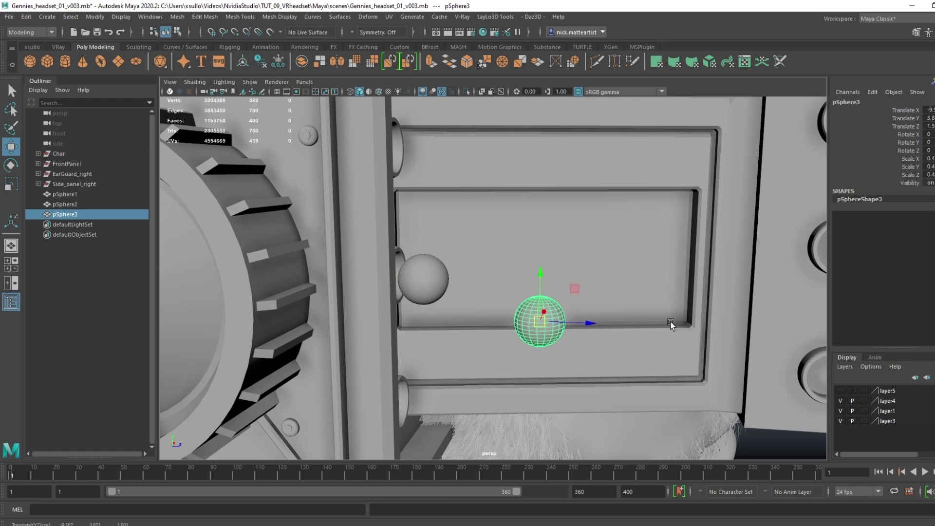
{"action": "middle_click_drag", "start_coordinate": [670, 325], "coordinate": [505, 312], "text": "alt"}
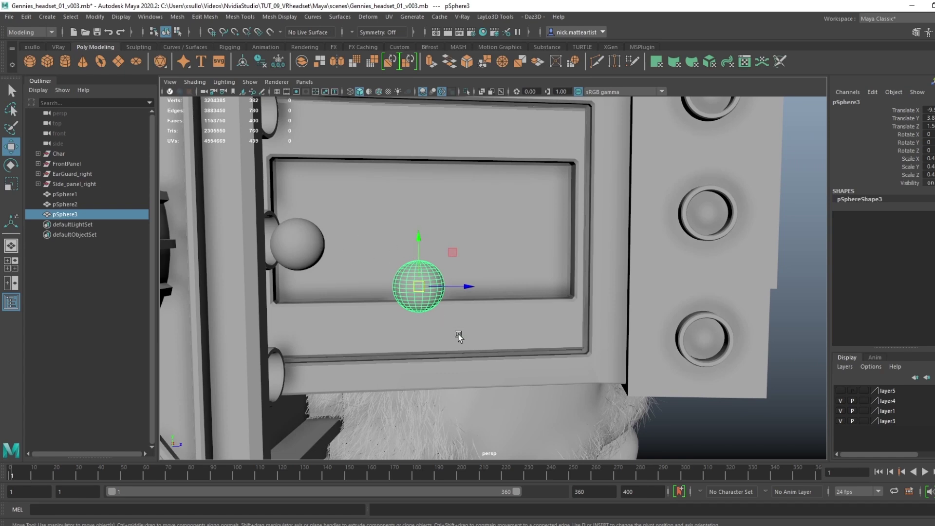
- Duplicate the sphere along the panel into a chain of seven guide spheres, pSphere1 to pSphere7
{"action": "mouse_move", "coordinate": [416, 290]}
{"action": "left_mouse_down", "text": "shift"}
{"action": "mouse_move", "coordinate": [517, 354]}
{"action": "mouse_move", "coordinate": [487, 363]}
{"action": "mouse_move", "coordinate": [501, 344]}
{"action": "mouse_move", "coordinate": [565, 359]}
{"action": "mouse_move", "coordinate": [620, 274]}
{"action": "mouse_move", "coordinate": [617, 292]}
{"action": "mouse_move", "coordinate": [700, 250]}
{"action": "mouse_move", "coordinate": [709, 215]}
{"action": "mouse_move", "coordinate": [630, 244]}
{"action": "mouse_move", "coordinate": [575, 311]}
{"action": "mouse_move", "coordinate": [597, 294]}
{"action": "mouse_move", "coordinate": [557, 301]}
{"action": "mouse_move", "coordinate": [603, 389]}
{"action": "mouse_move", "coordinate": [641, 347]}
{"action": "mouse_move", "coordinate": [658, 250]}
{"action": "mouse_move", "coordinate": [645, 267]}
{"action": "mouse_move", "coordinate": [669, 275]}
{"action": "mouse_move", "coordinate": [604, 220]}
{"action": "mouse_move", "coordinate": [589, 238]}
{"action": "left_mouse_up", "text": "shift"}
{"action": "key", "text": "ctrl+d"}
{"action": "key", "text": "ctrl+d"}
{"action": "key", "text": "ctrl+d"}
{"action": "left_click_drag", "start_coordinate": [591, 291], "coordinate": [658, 279]}
{"action": "left_click", "coordinate": [58, 194]}
- Select pSphere1–pSphere7, check their placement in wireframe, and bring back FB Wire Jumbler
{"action": "left_click", "coordinate": [65, 255], "text": "shift"}
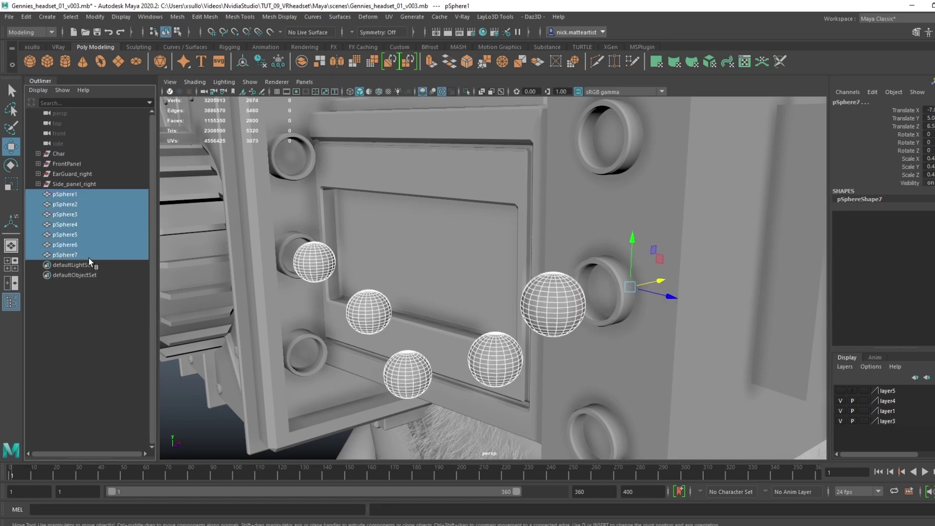
{"action": "left_click_drag", "start_coordinate": [228, 245], "coordinate": [398, 237], "text": "alt"}
{"action": "key", "text": "4"}
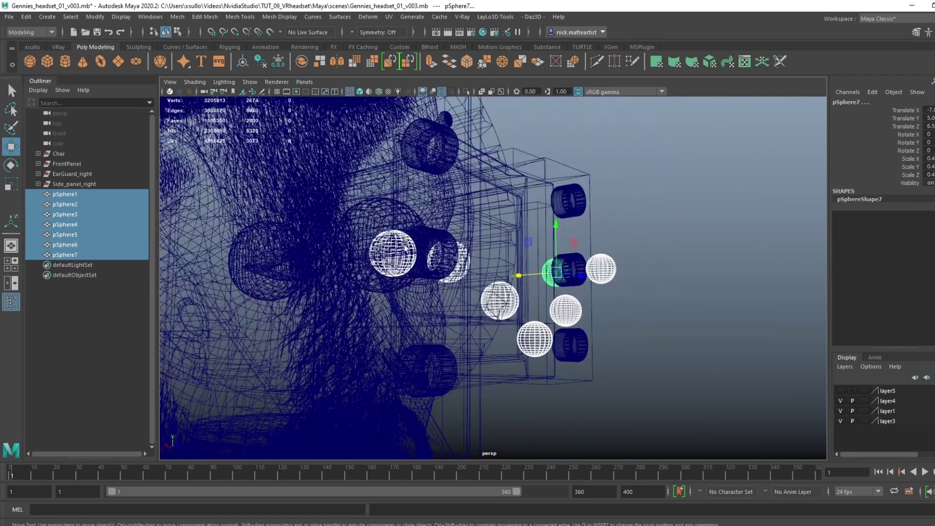
{"action": "left_click_drag", "start_coordinate": [399, 257], "coordinate": [432, 264], "text": "alt"}
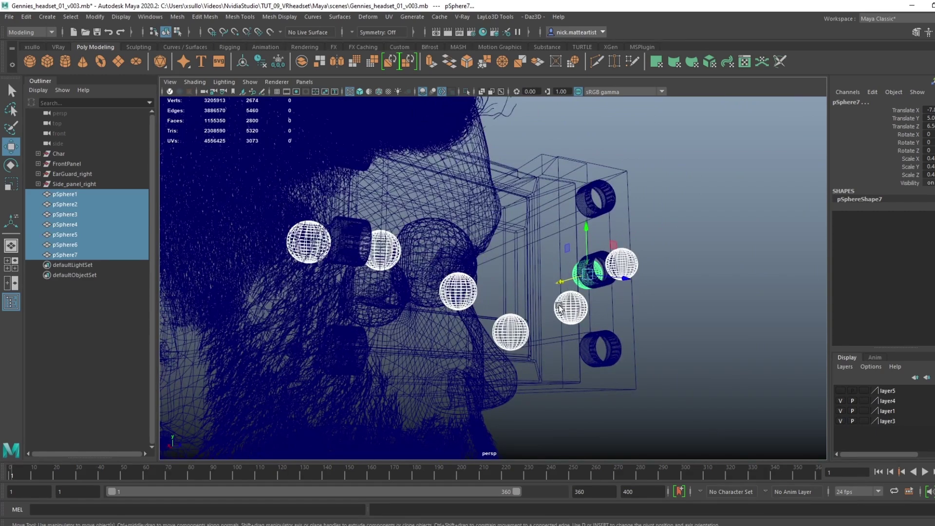
{"action": "left_click_drag", "start_coordinate": [608, 277], "coordinate": [503, 316], "text": "alt"}
{"action": "key", "text": "5"}
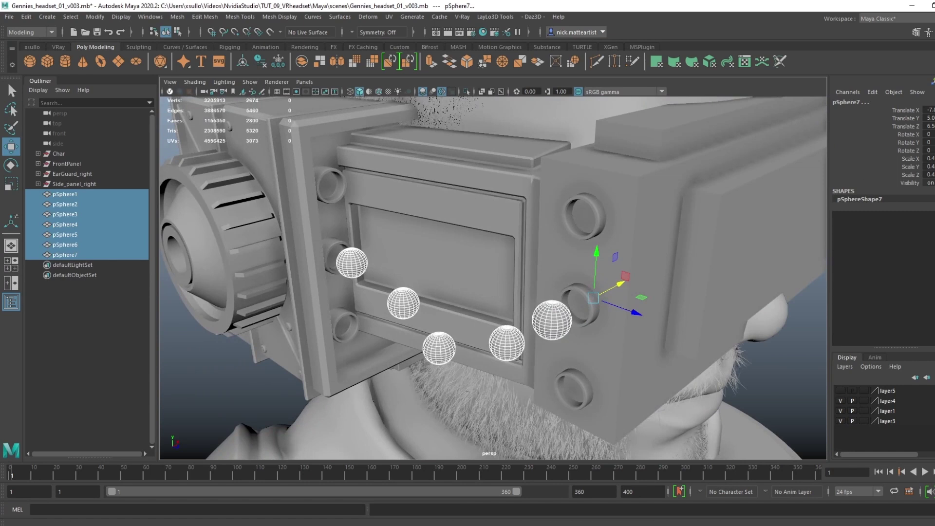
{"action": "key", "text": "alt+Tab"}
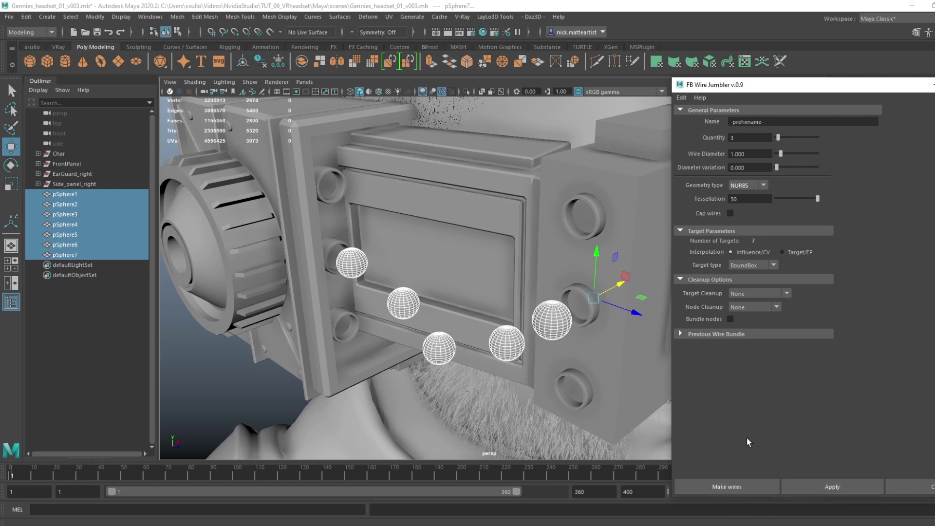
- Generate wires through the selected spheres, inspect them, then undo them
{"action": "left_click", "coordinate": [733, 486]}
{"action": "left_click_drag", "start_coordinate": [474, 344], "coordinate": [494, 329], "text": "alt"}
{"action": "left_click_drag", "start_coordinate": [415, 317], "coordinate": [431, 310], "text": "alt"}
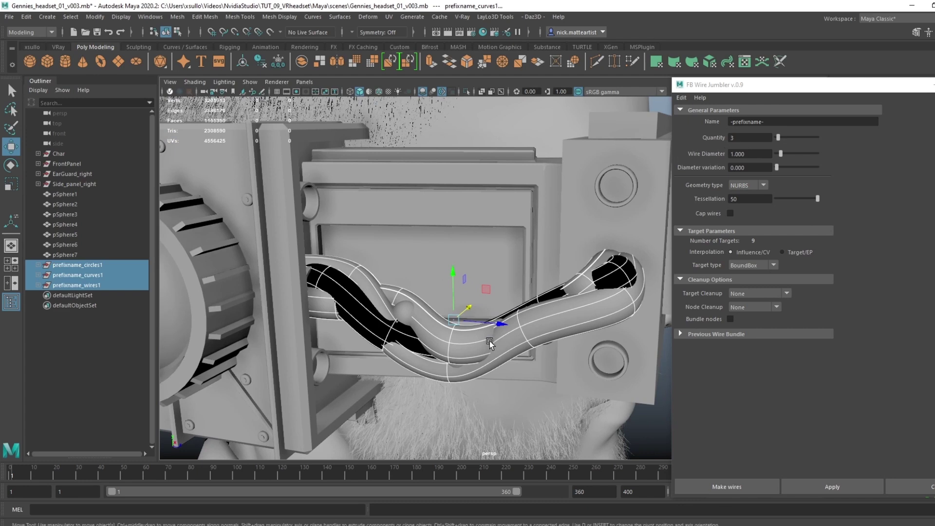
{"action": "key", "text": "ctrl+z"}
- Regenerate the wires with a 0.4 Wire Diameter and close FB Wire Jumbler
{"action": "mouse_move", "coordinate": [465, 298]}
{"action": "left_mouse_down", "text": "alt"}
{"action": "mouse_move", "coordinate": [490, 288]}
{"action": "mouse_move", "coordinate": [471, 287]}
{"action": "left_mouse_up", "text": "alt"}
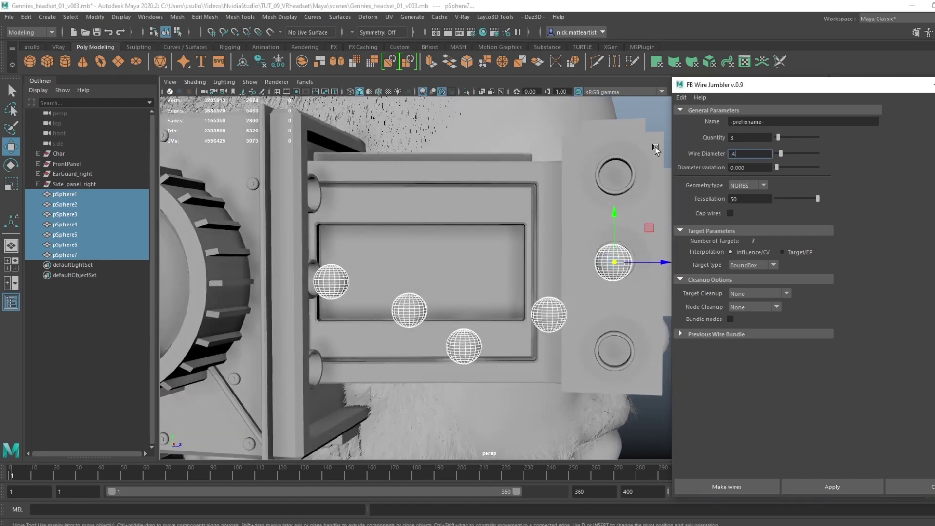
{"action": "key", "text": "Return"}
{"action": "left_click", "coordinate": [750, 484]}
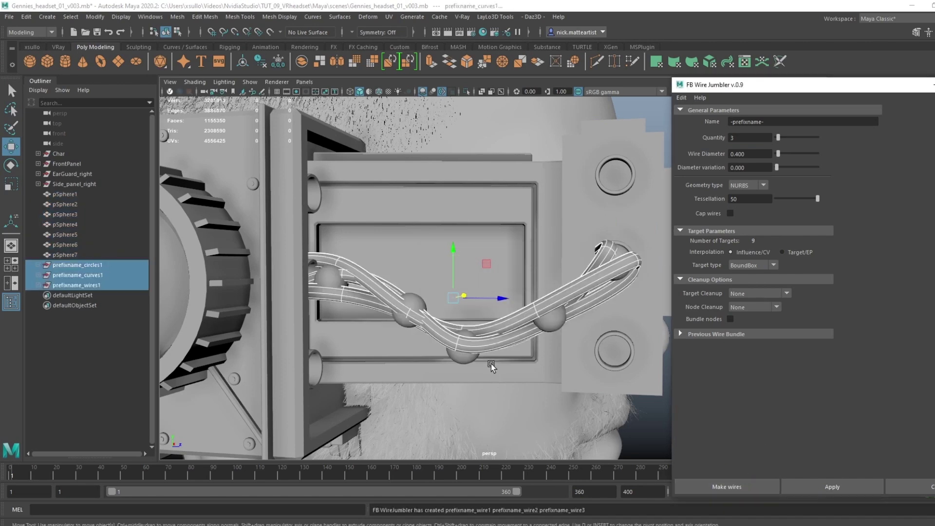
{"action": "left_click_drag", "start_coordinate": [472, 336], "coordinate": [539, 298], "text": "alt"}
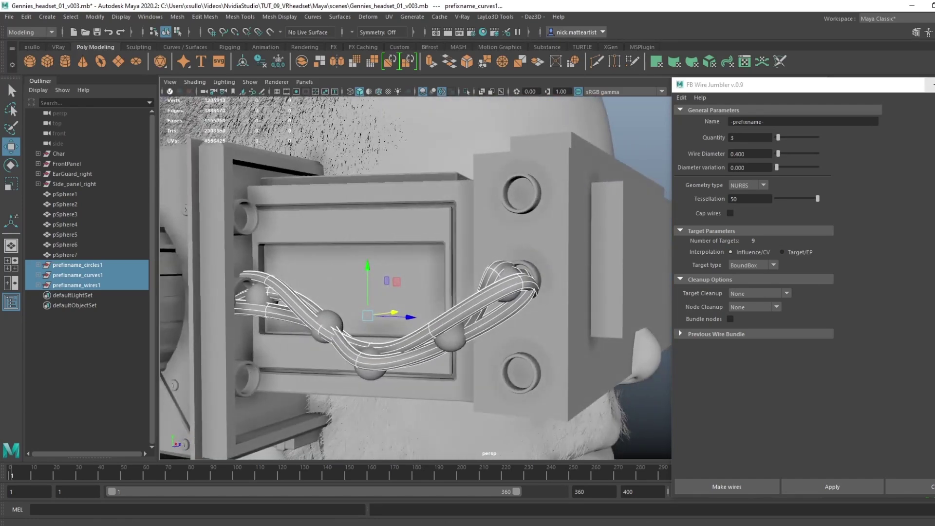
{"action": "left_click", "coordinate": [930, 85]}
{"action": "left_click", "coordinate": [76, 255]}
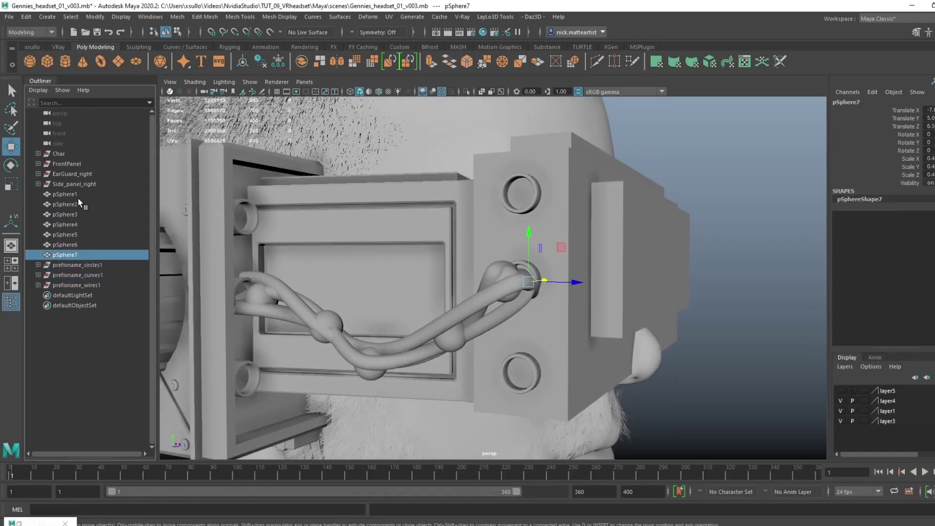
- Group the seven guide spheres, put the group on a new layer and hide it
{"action": "left_click", "coordinate": [79, 197], "text": "shift"}
{"action": "key", "text": "ctrl+g"}
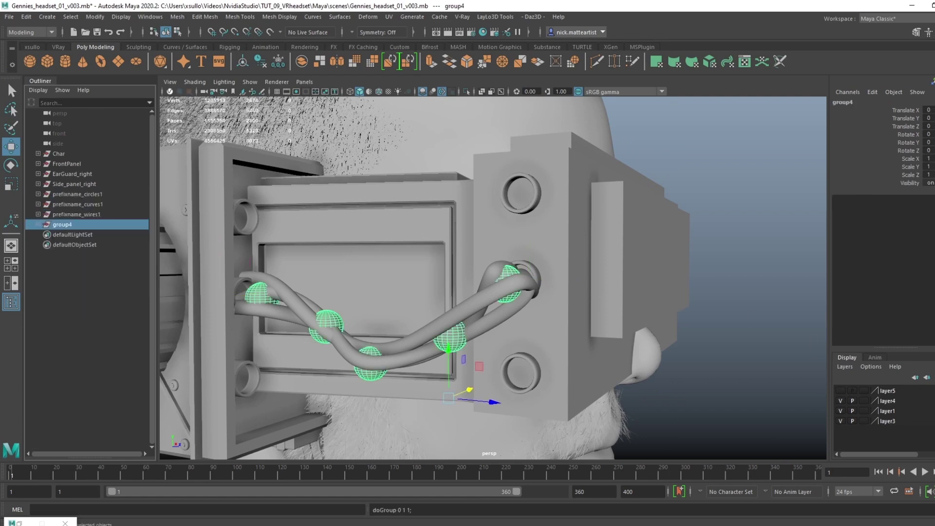
{"action": "left_click", "coordinate": [927, 377]}
{"action": "left_click", "coordinate": [840, 391]}
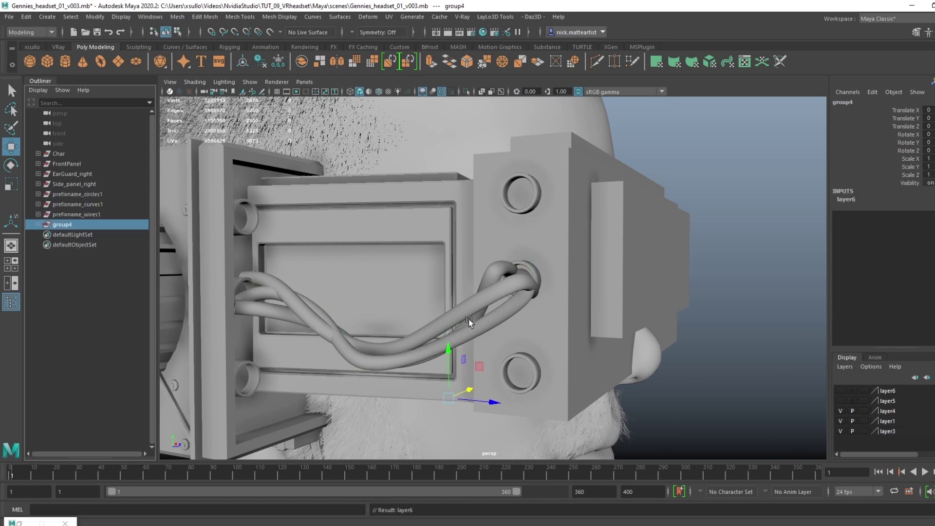
- In wireframe, select the thin guide curve inside one of the generated wires
{"action": "mouse_move", "coordinate": [469, 319]}
{"action": "left_mouse_down", "text": "alt"}
{"action": "mouse_move", "coordinate": [544, 265]}
{"action": "mouse_move", "coordinate": [570, 264]}
{"action": "mouse_move", "coordinate": [551, 294]}
{"action": "mouse_move", "coordinate": [589, 308]}
{"action": "mouse_move", "coordinate": [599, 289]}
{"action": "mouse_move", "coordinate": [646, 265]}
{"action": "left_mouse_up", "text": "alt"}
{"action": "key", "text": "4"}
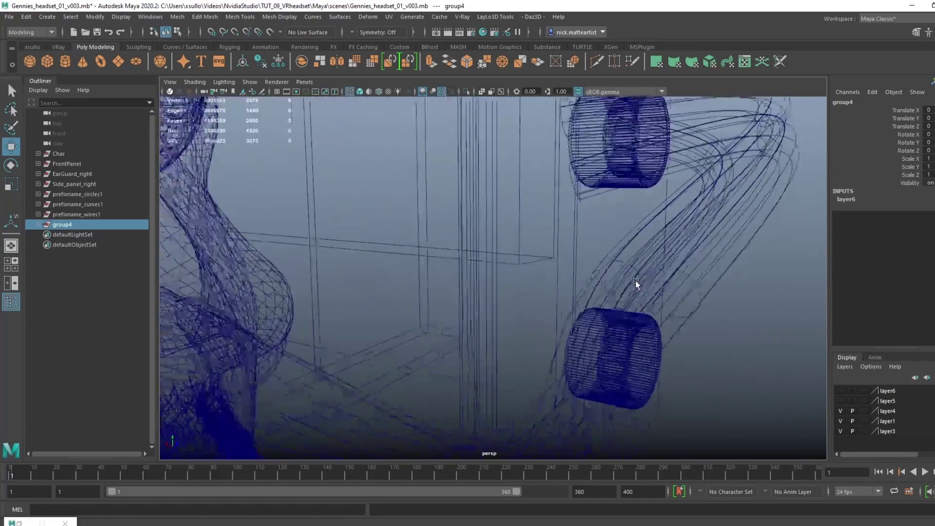
{"action": "left_click_drag", "start_coordinate": [636, 284], "coordinate": [614, 294], "text": "alt"}
{"action": "left_click", "coordinate": [599, 265]}
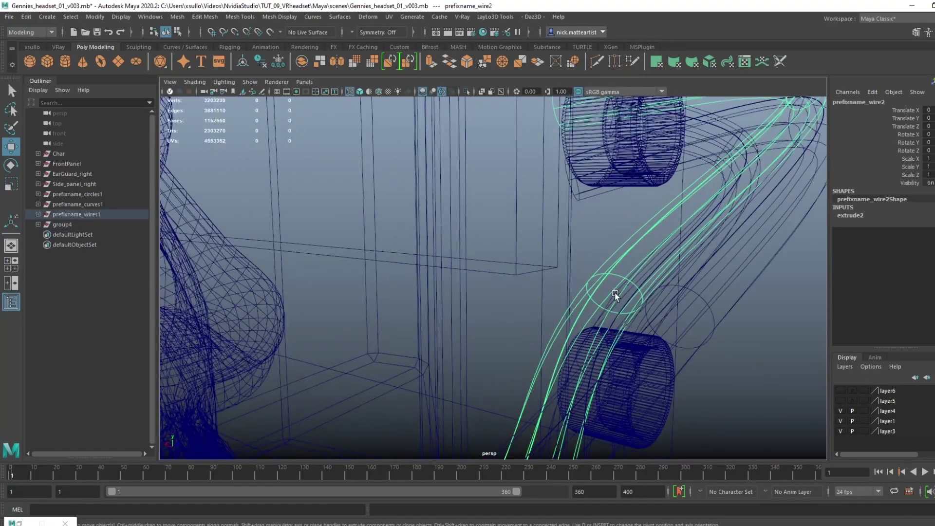
{"action": "left_click", "coordinate": [615, 294]}
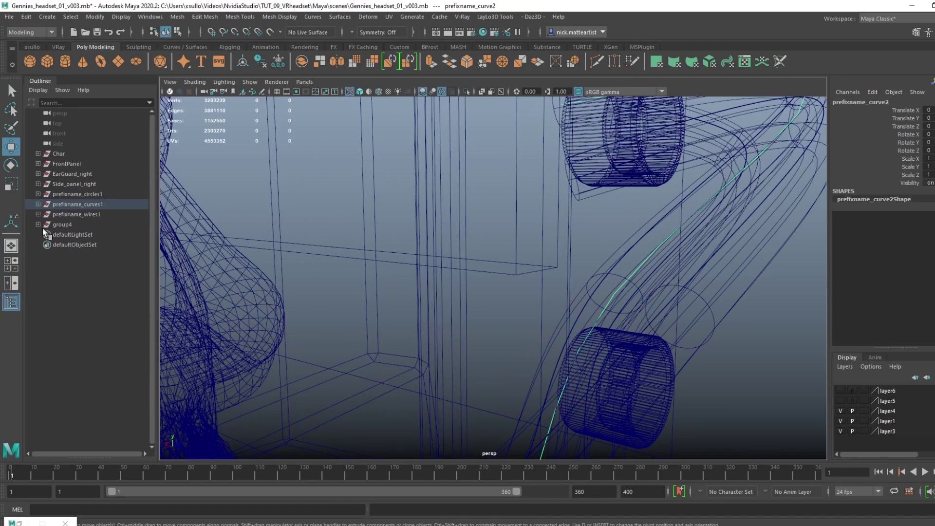
{"action": "left_click", "coordinate": [38, 204]}
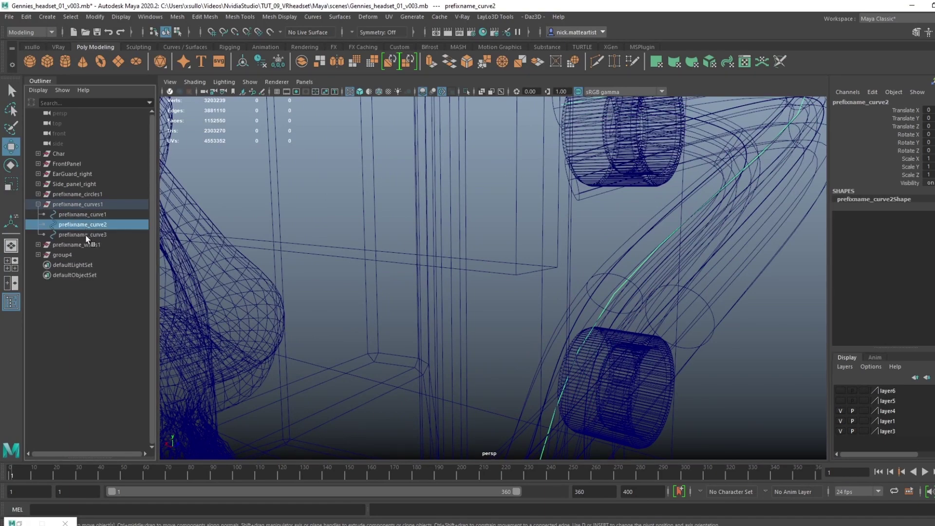
- Switch the prefixname_curve2 curve to Control Vertex editing
{"action": "left_click_drag", "start_coordinate": [760, 295], "coordinate": [596, 274], "text": "alt"}
{"action": "right_click_drag", "start_coordinate": [596, 274], "coordinate": [620, 294], "text": "alt"}
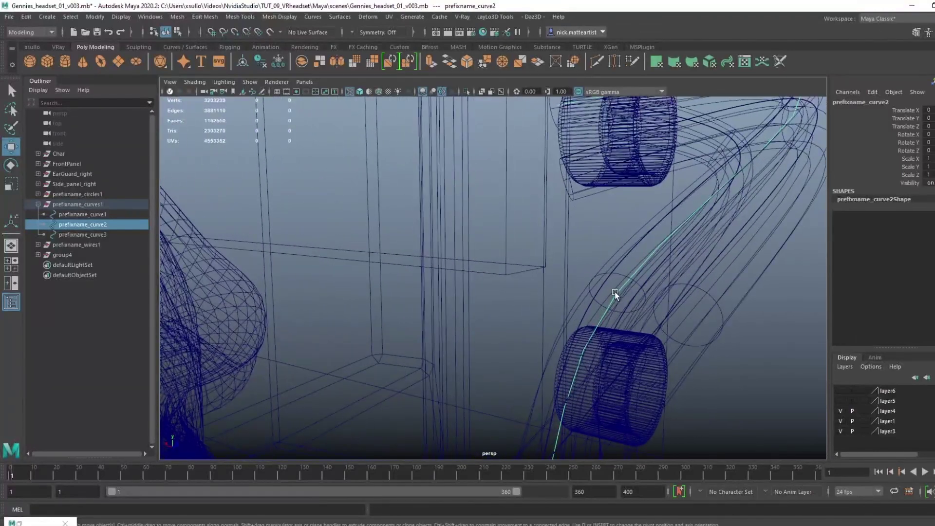
{"action": "left_click_drag", "start_coordinate": [615, 294], "coordinate": [615, 292], "text": "alt"}
{"action": "right_click_drag", "start_coordinate": [616, 291], "coordinate": [557, 294]}
{"action": "mouse_move", "coordinate": [463, 285]}
{"action": "left_mouse_down"}
{"action": "mouse_move", "coordinate": [555, 332]}
{"action": "mouse_move", "coordinate": [575, 297]}
{"action": "mouse_move", "coordinate": [476, 300]}
{"action": "mouse_move", "coordinate": [576, 273]}
{"action": "mouse_move", "coordinate": [568, 292]}
{"action": "mouse_move", "coordinate": [502, 301]}
{"action": "left_mouse_up"}
{"action": "key", "text": "5"}
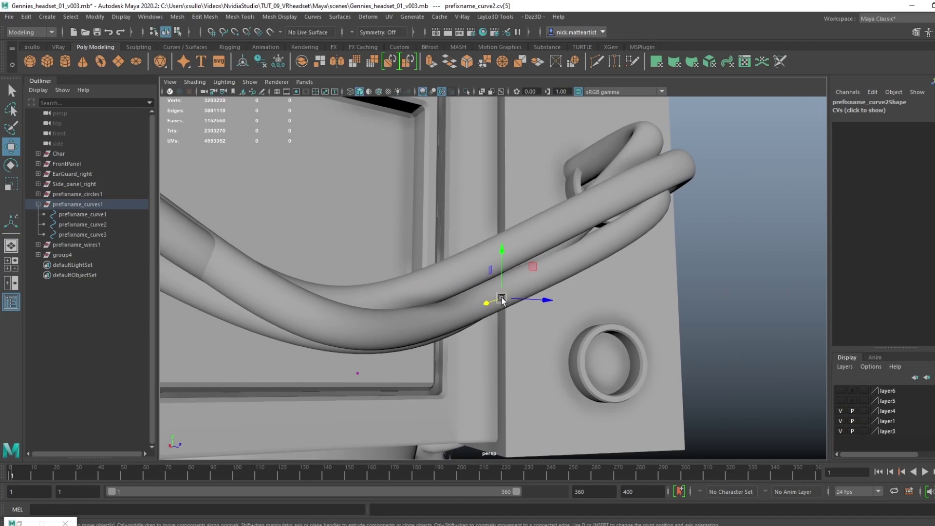
- Move the curve's control points so the wires loop into the ring bolts, then return to object selection
{"action": "left_click_drag", "start_coordinate": [530, 337], "coordinate": [503, 302], "text": "alt"}
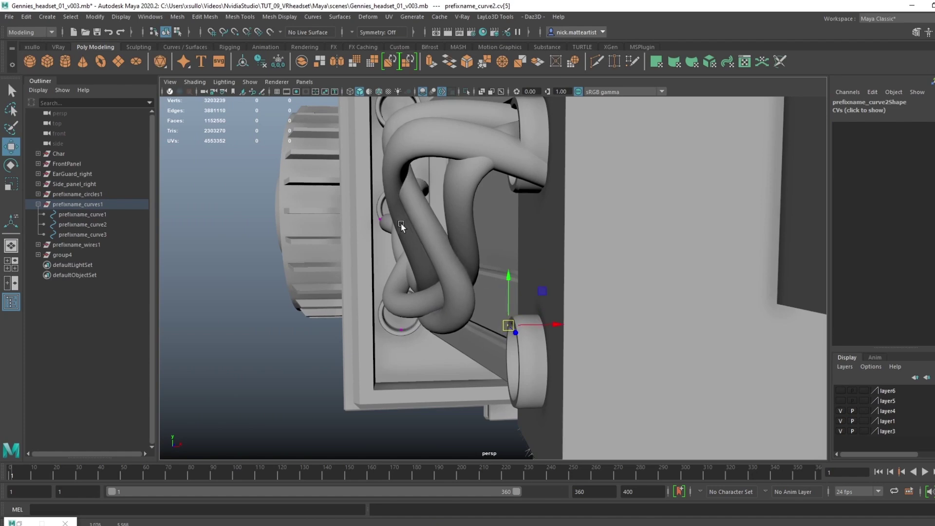
{"action": "left_click_drag", "start_coordinate": [439, 239], "coordinate": [458, 264], "text": "alt"}
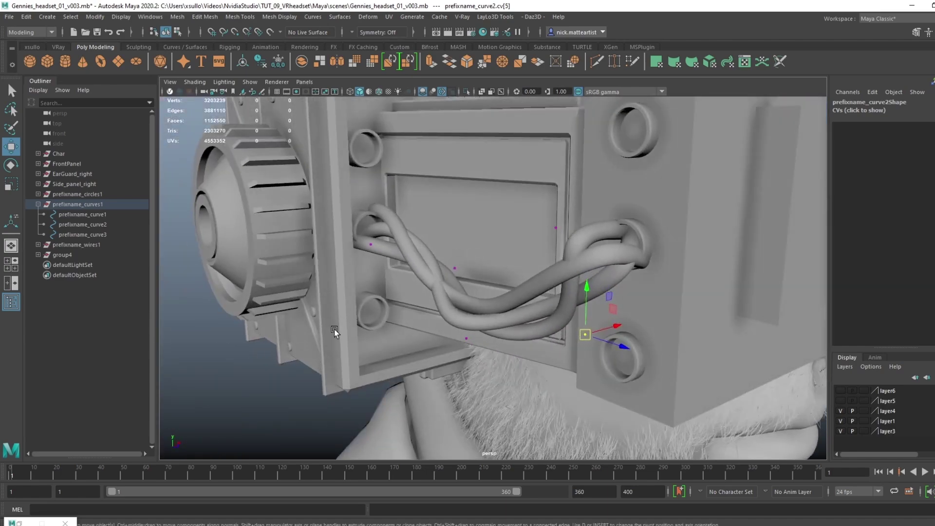
{"action": "left_click_drag", "start_coordinate": [387, 249], "coordinate": [563, 237], "text": "alt"}
{"action": "scroll", "coordinate": [560, 243], "scroll_direction": "down", "scroll_amount": 10}
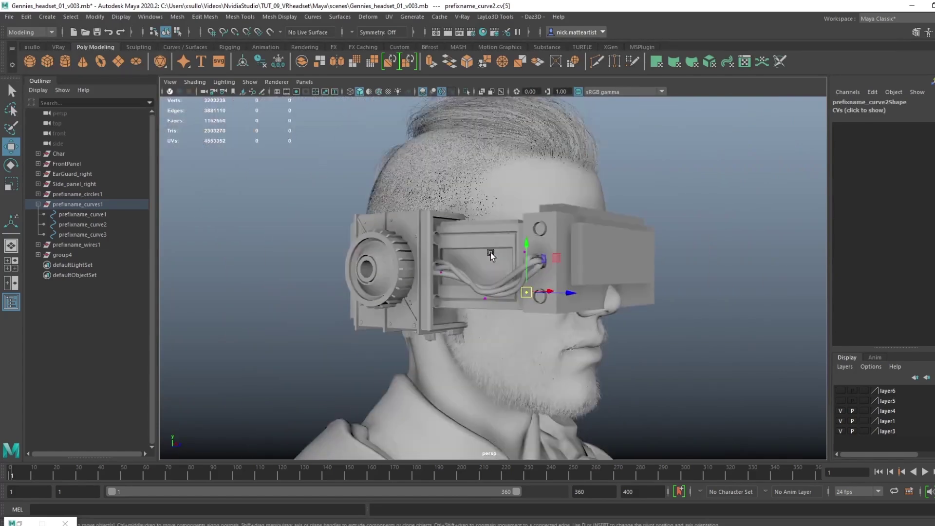
{"action": "left_click", "coordinate": [166, 33]}
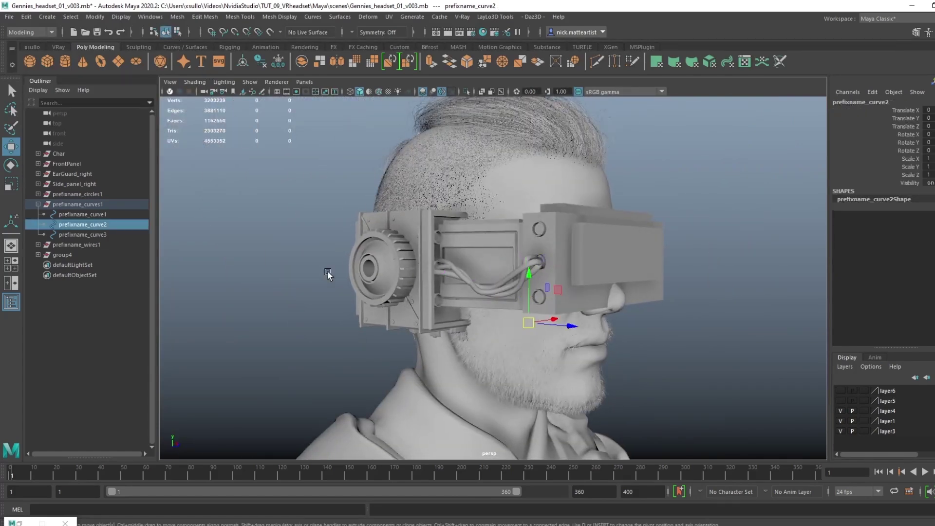
{"action": "left_click", "coordinate": [369, 277]}
{"action": "scroll", "coordinate": [498, 276], "scroll_direction": "up", "scroll_amount": 6}
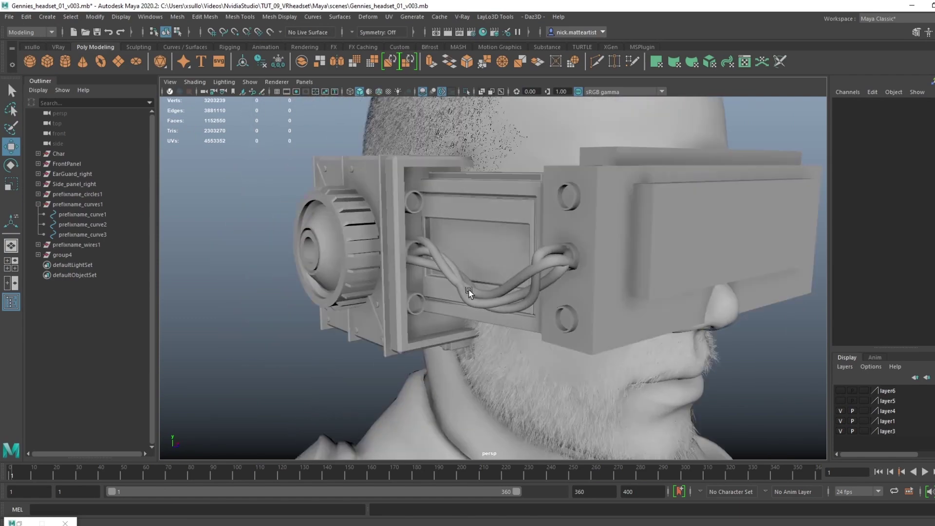